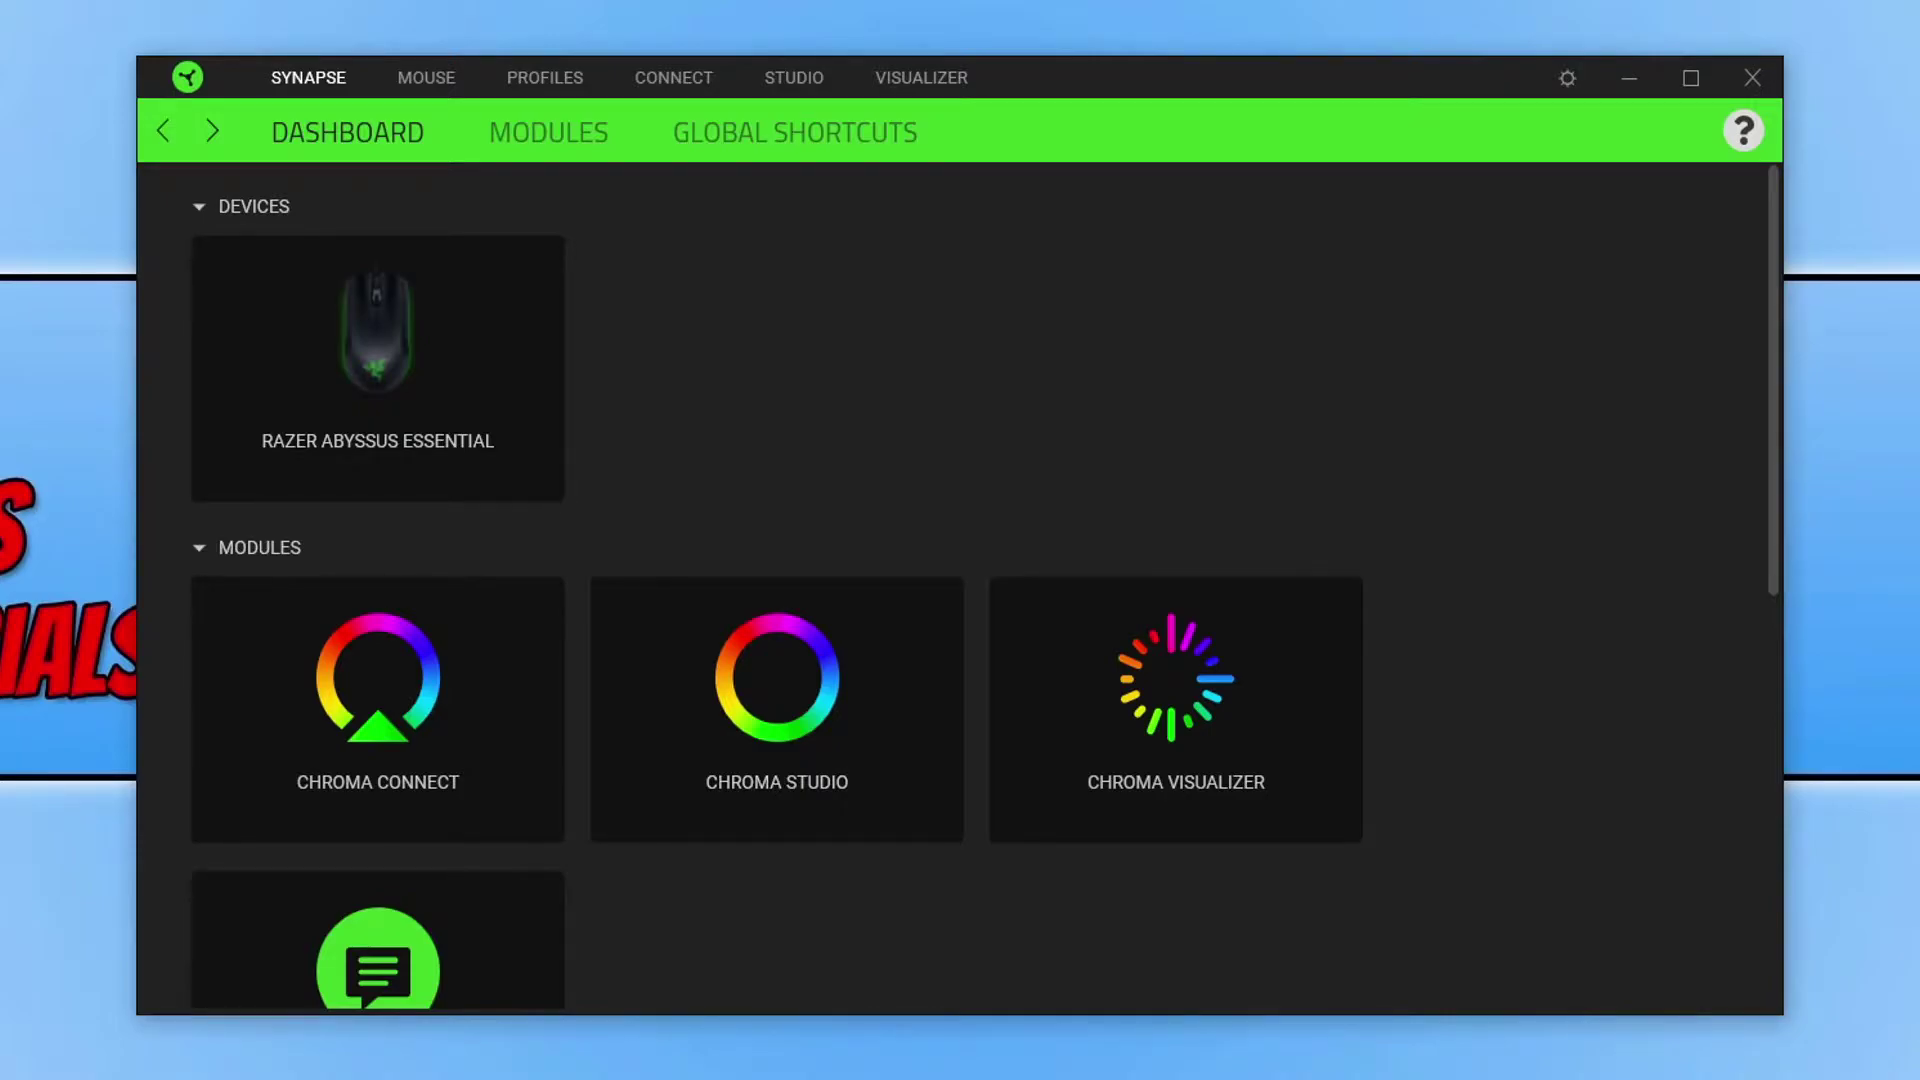
- From Synapse settings' About page, check for updates to list installed and optional Razer apps
{"action": "left_click", "coordinate": [1566, 80]}
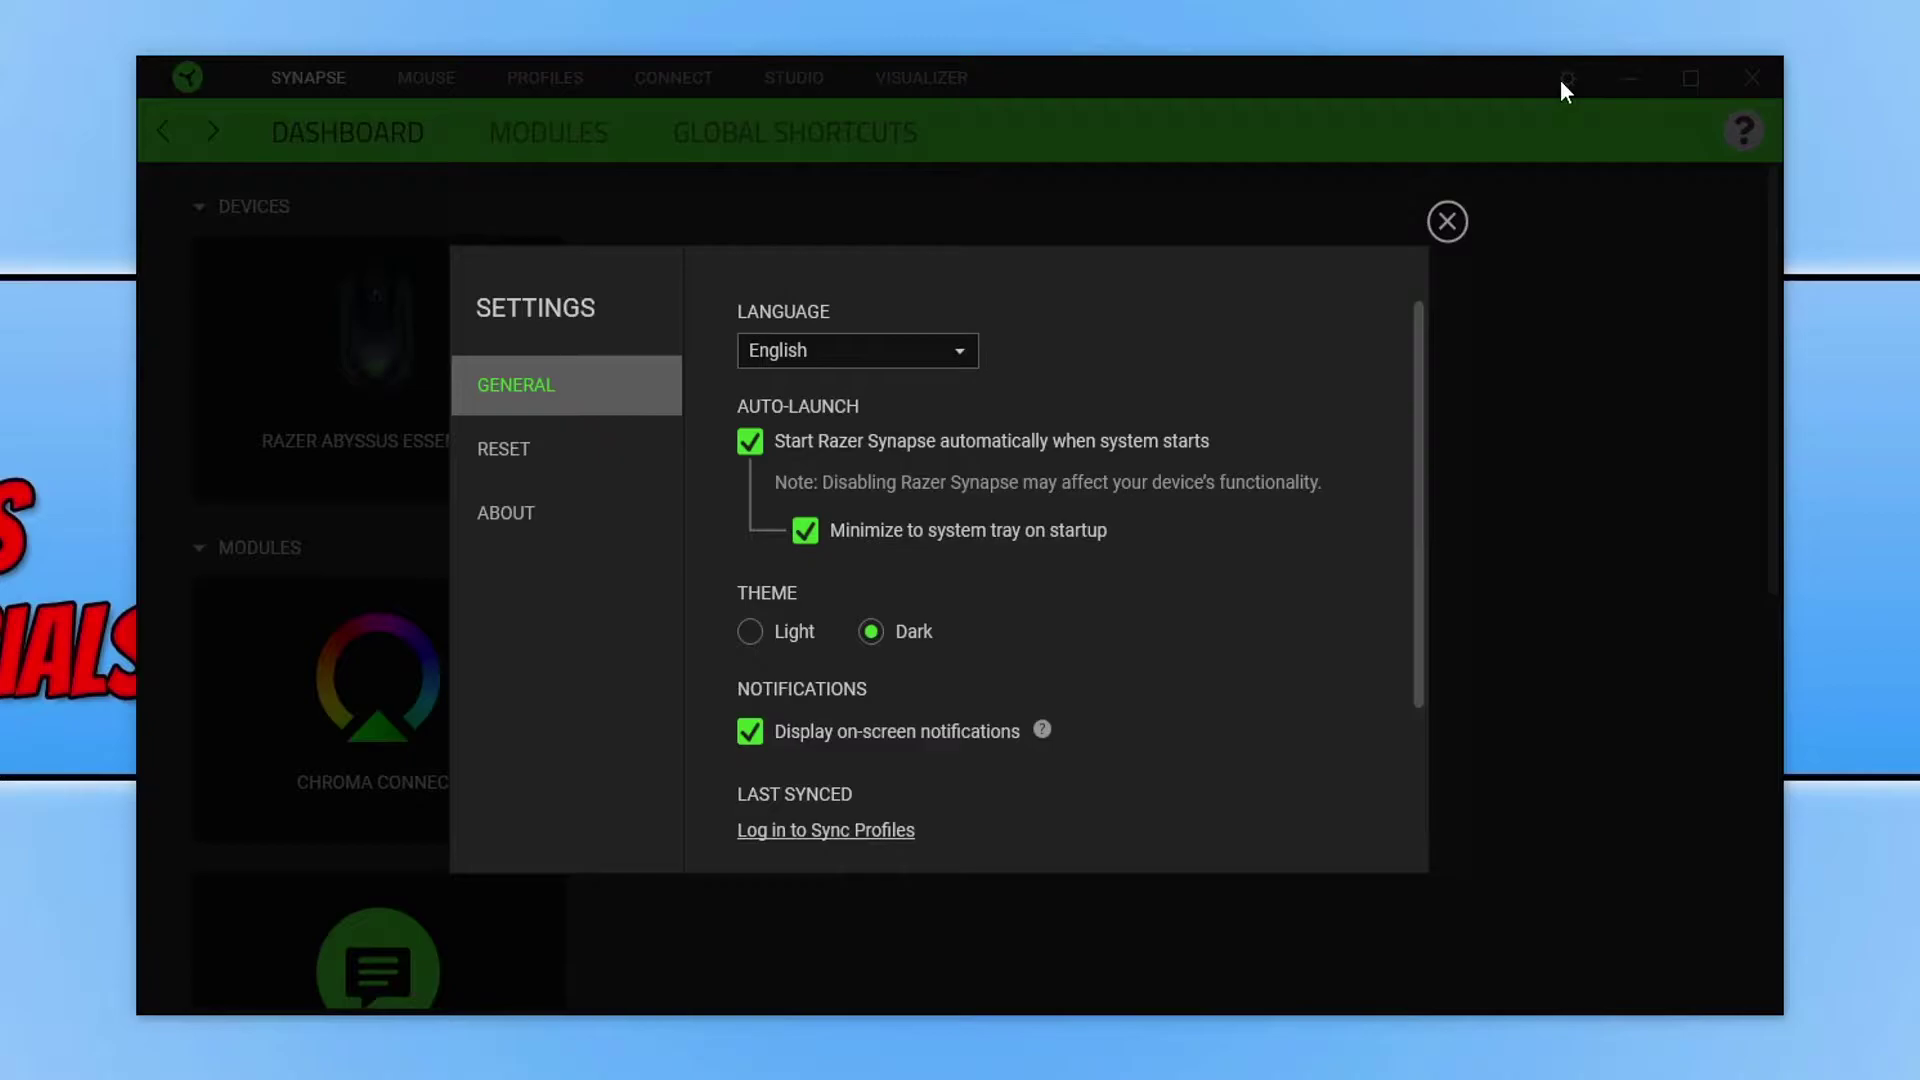
{"action": "left_click", "coordinate": [545, 507]}
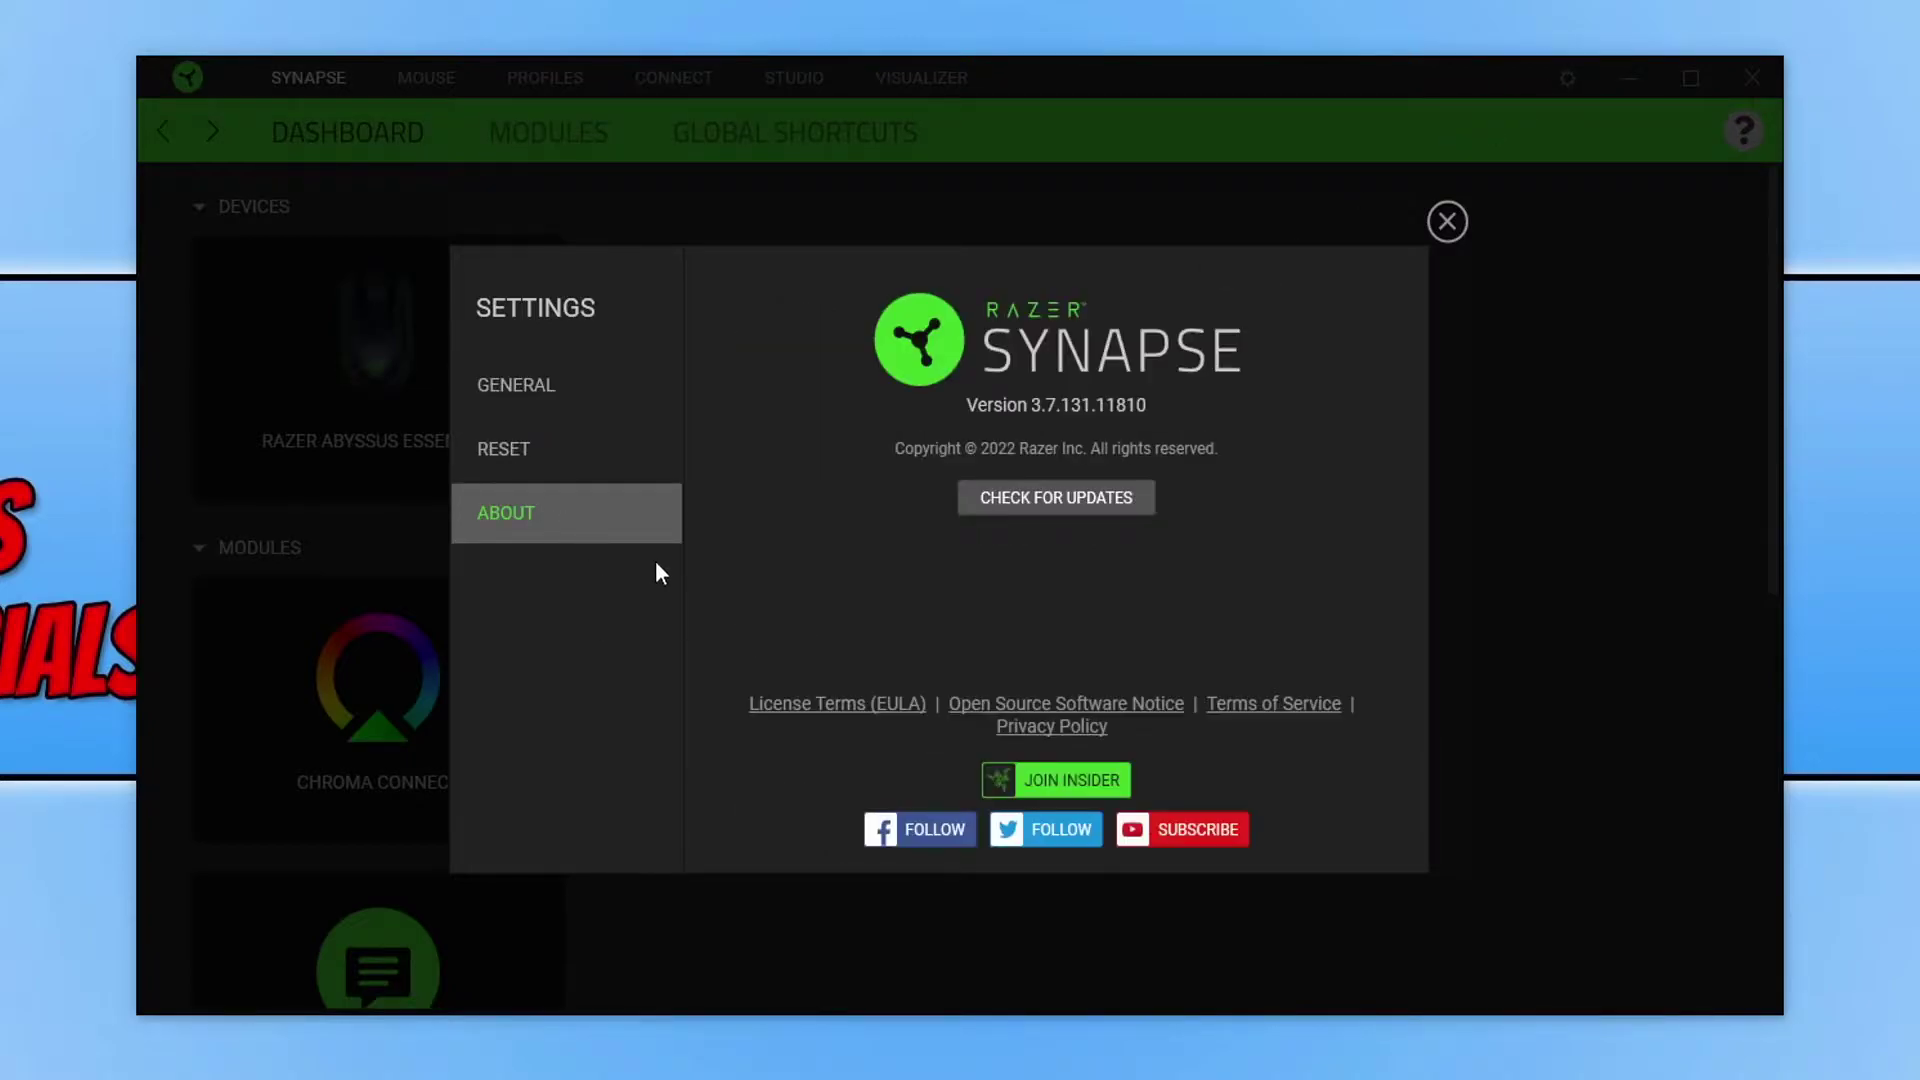
{"action": "left_click", "coordinate": [1123, 500]}
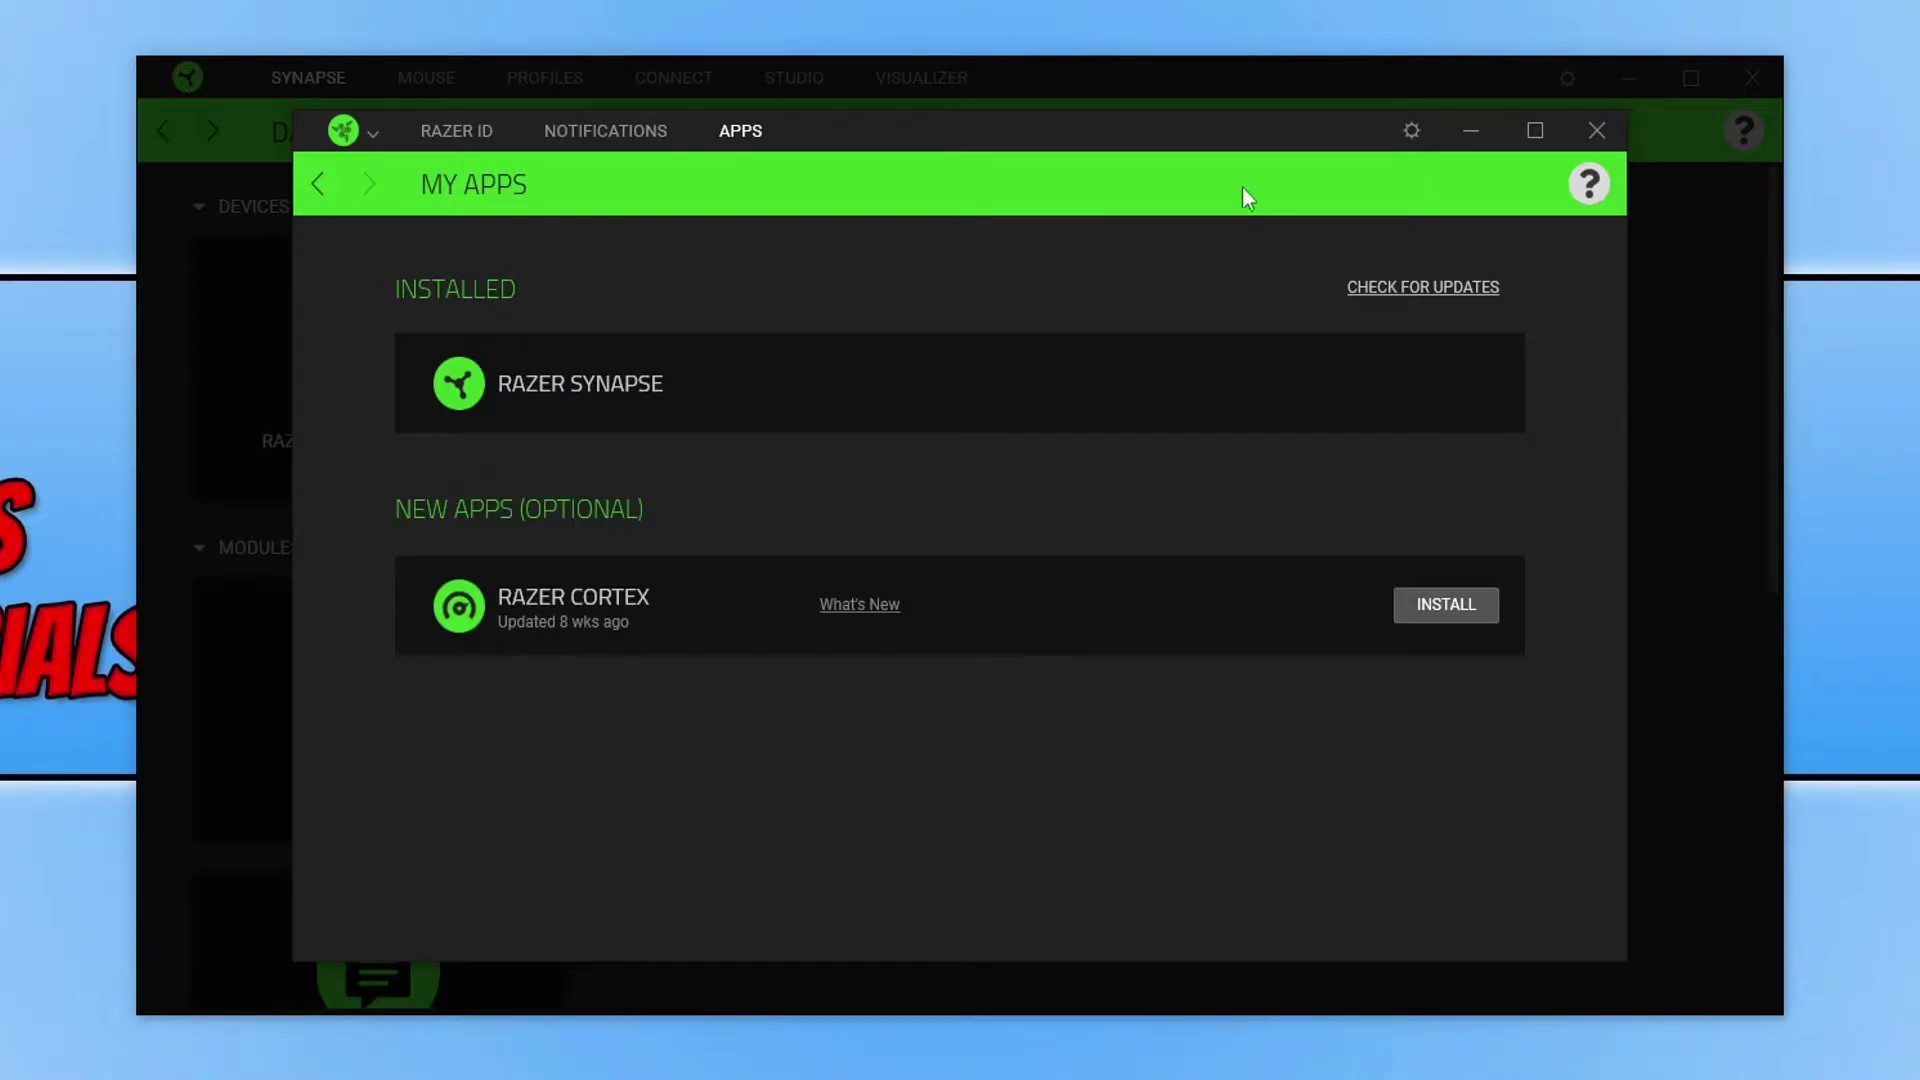
- Check Razer Synapse and Razer Cortex for updates, then close the My Apps window
{"action": "left_click", "coordinate": [1452, 287]}
{"action": "left_click", "coordinate": [1592, 134]}
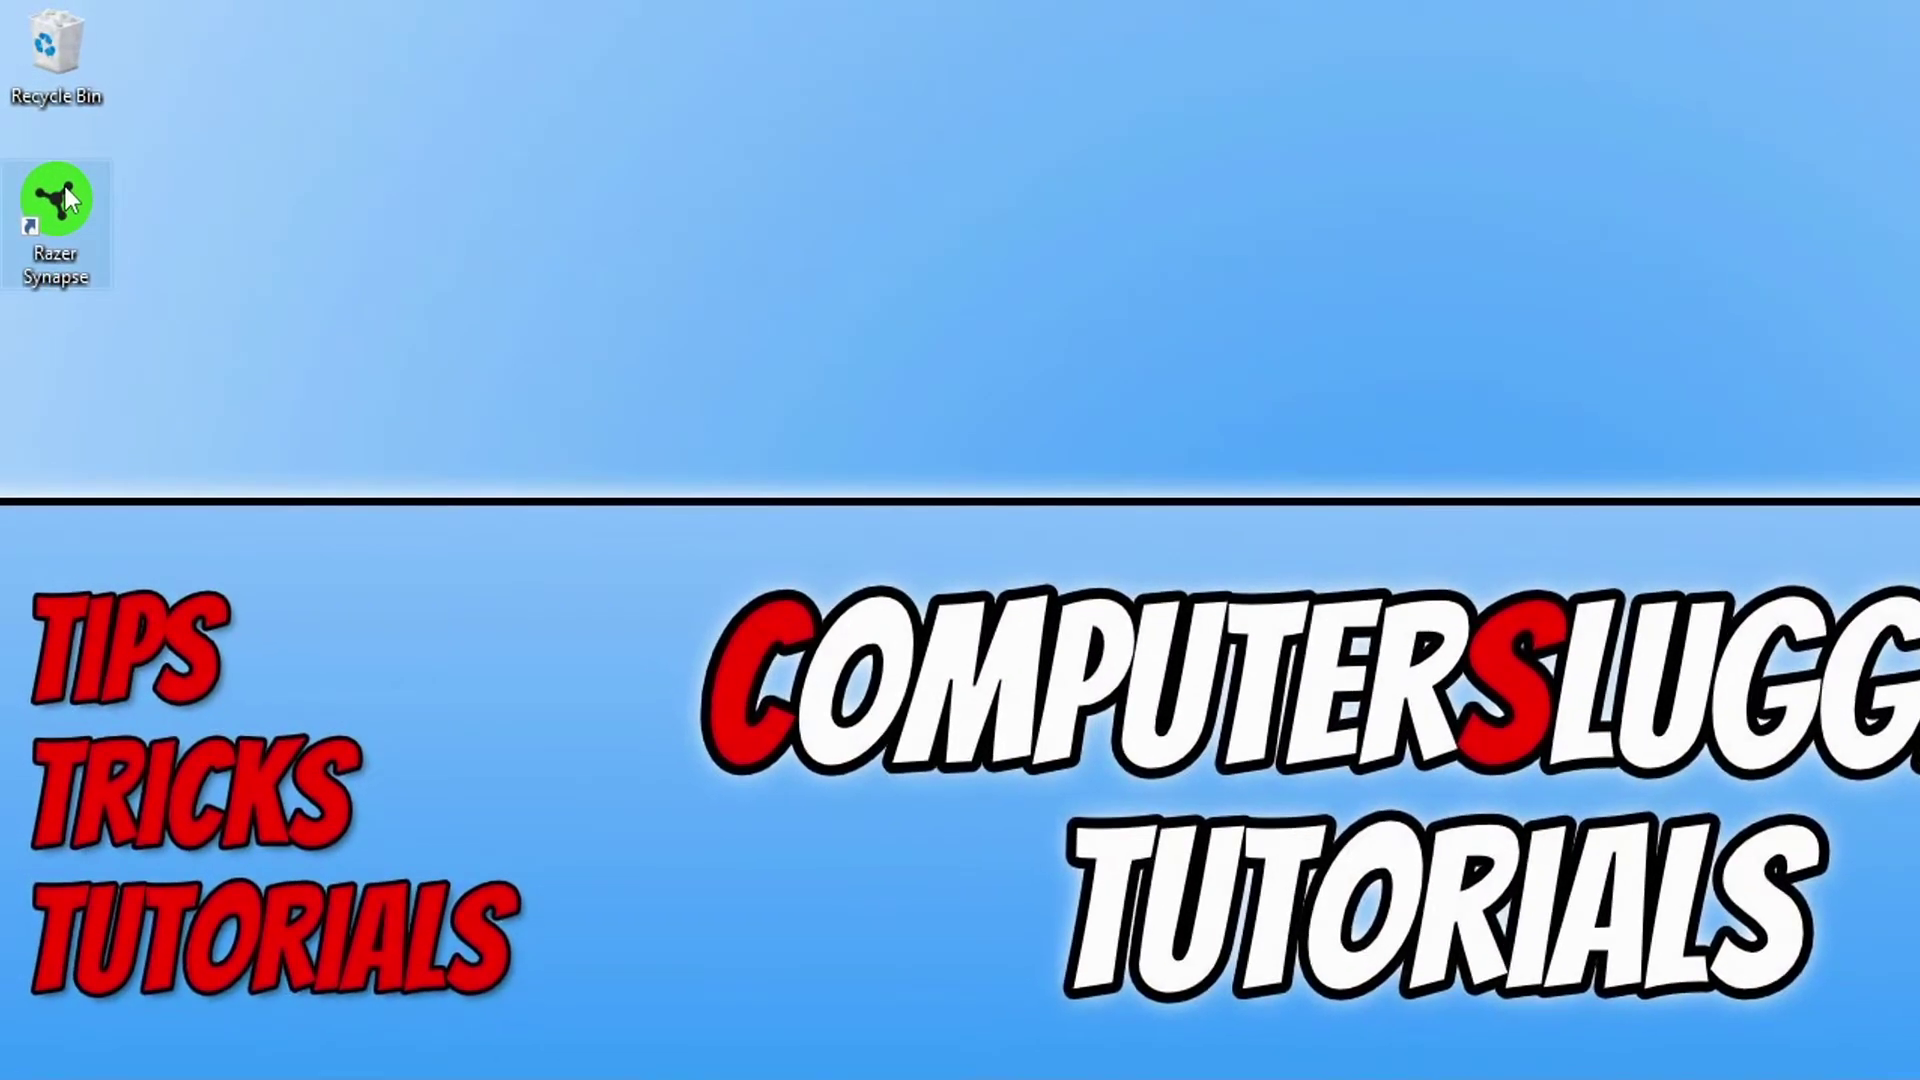
- In Razer Synapse 3 Properties, tick Run as administrator on the Compatibility tab and apply
{"action": "right_click", "coordinate": [57, 162]}
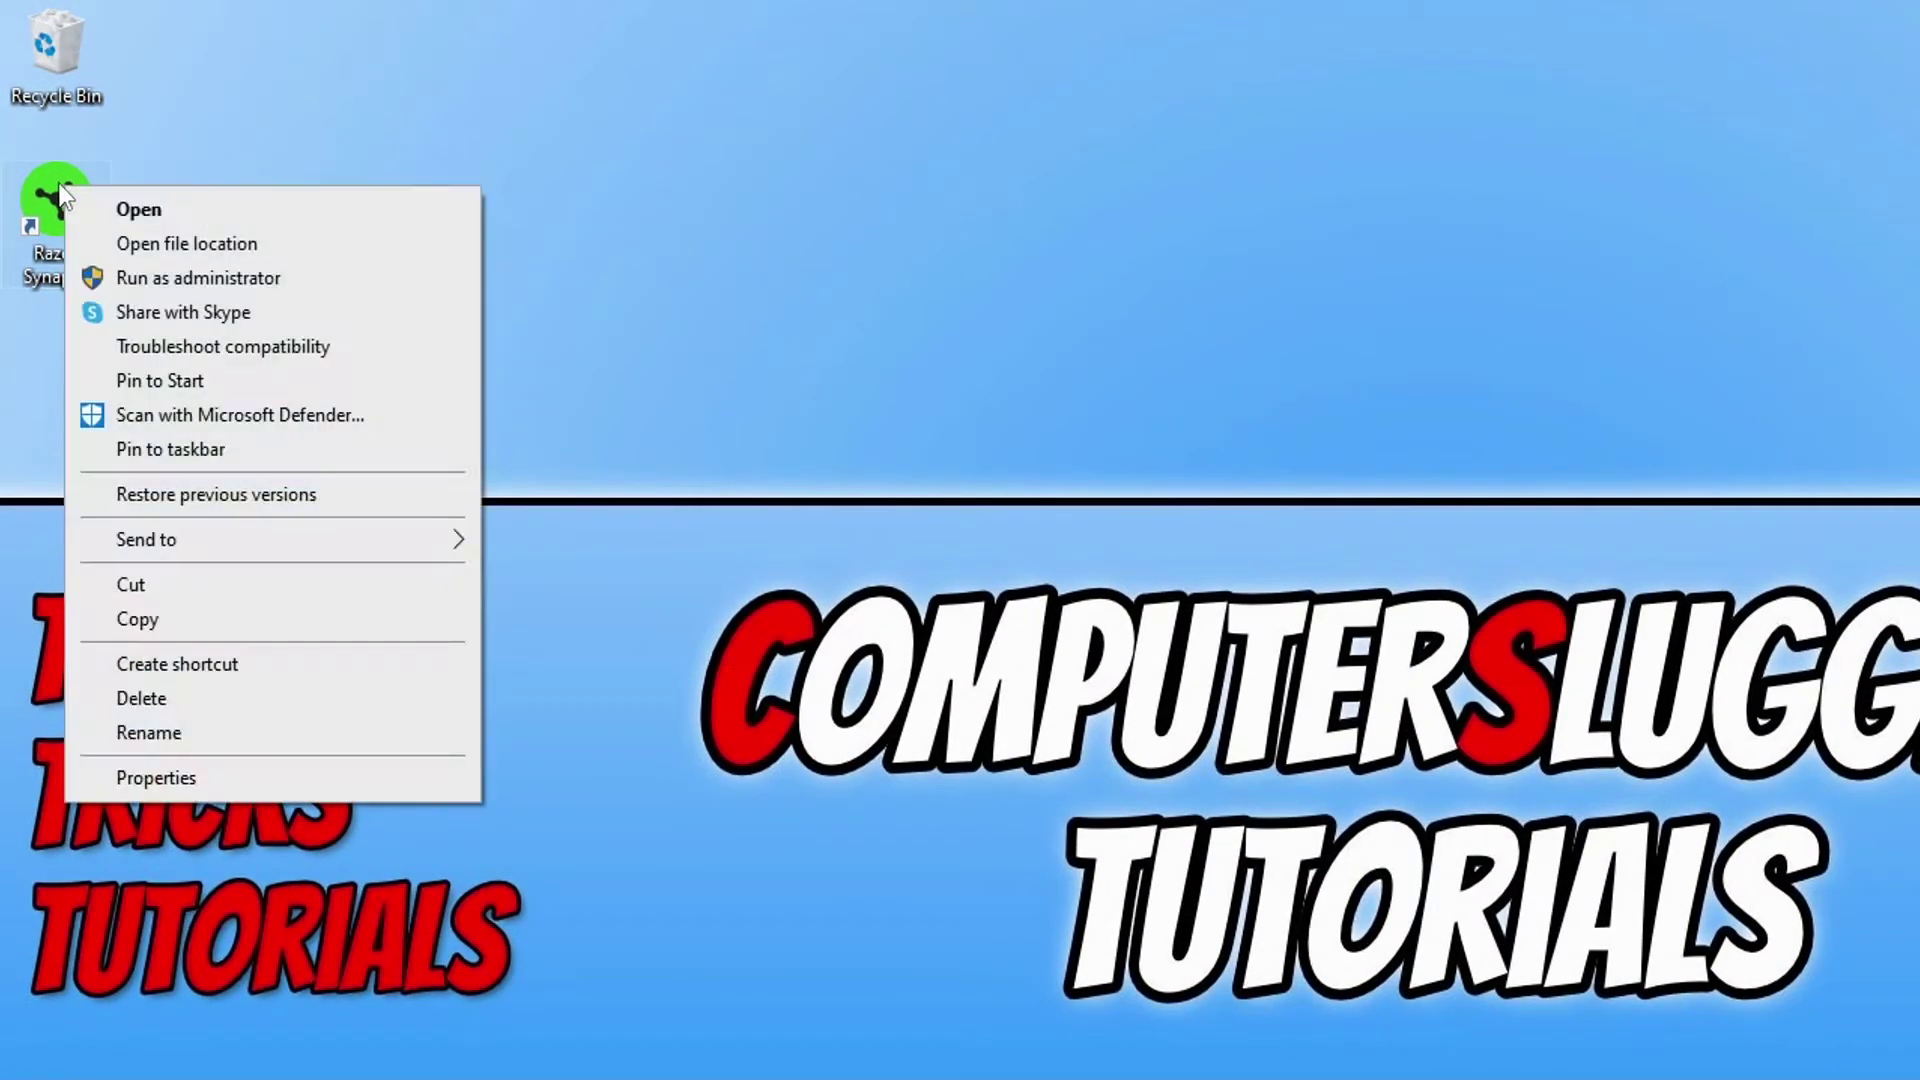
{"action": "left_click", "coordinate": [280, 248]}
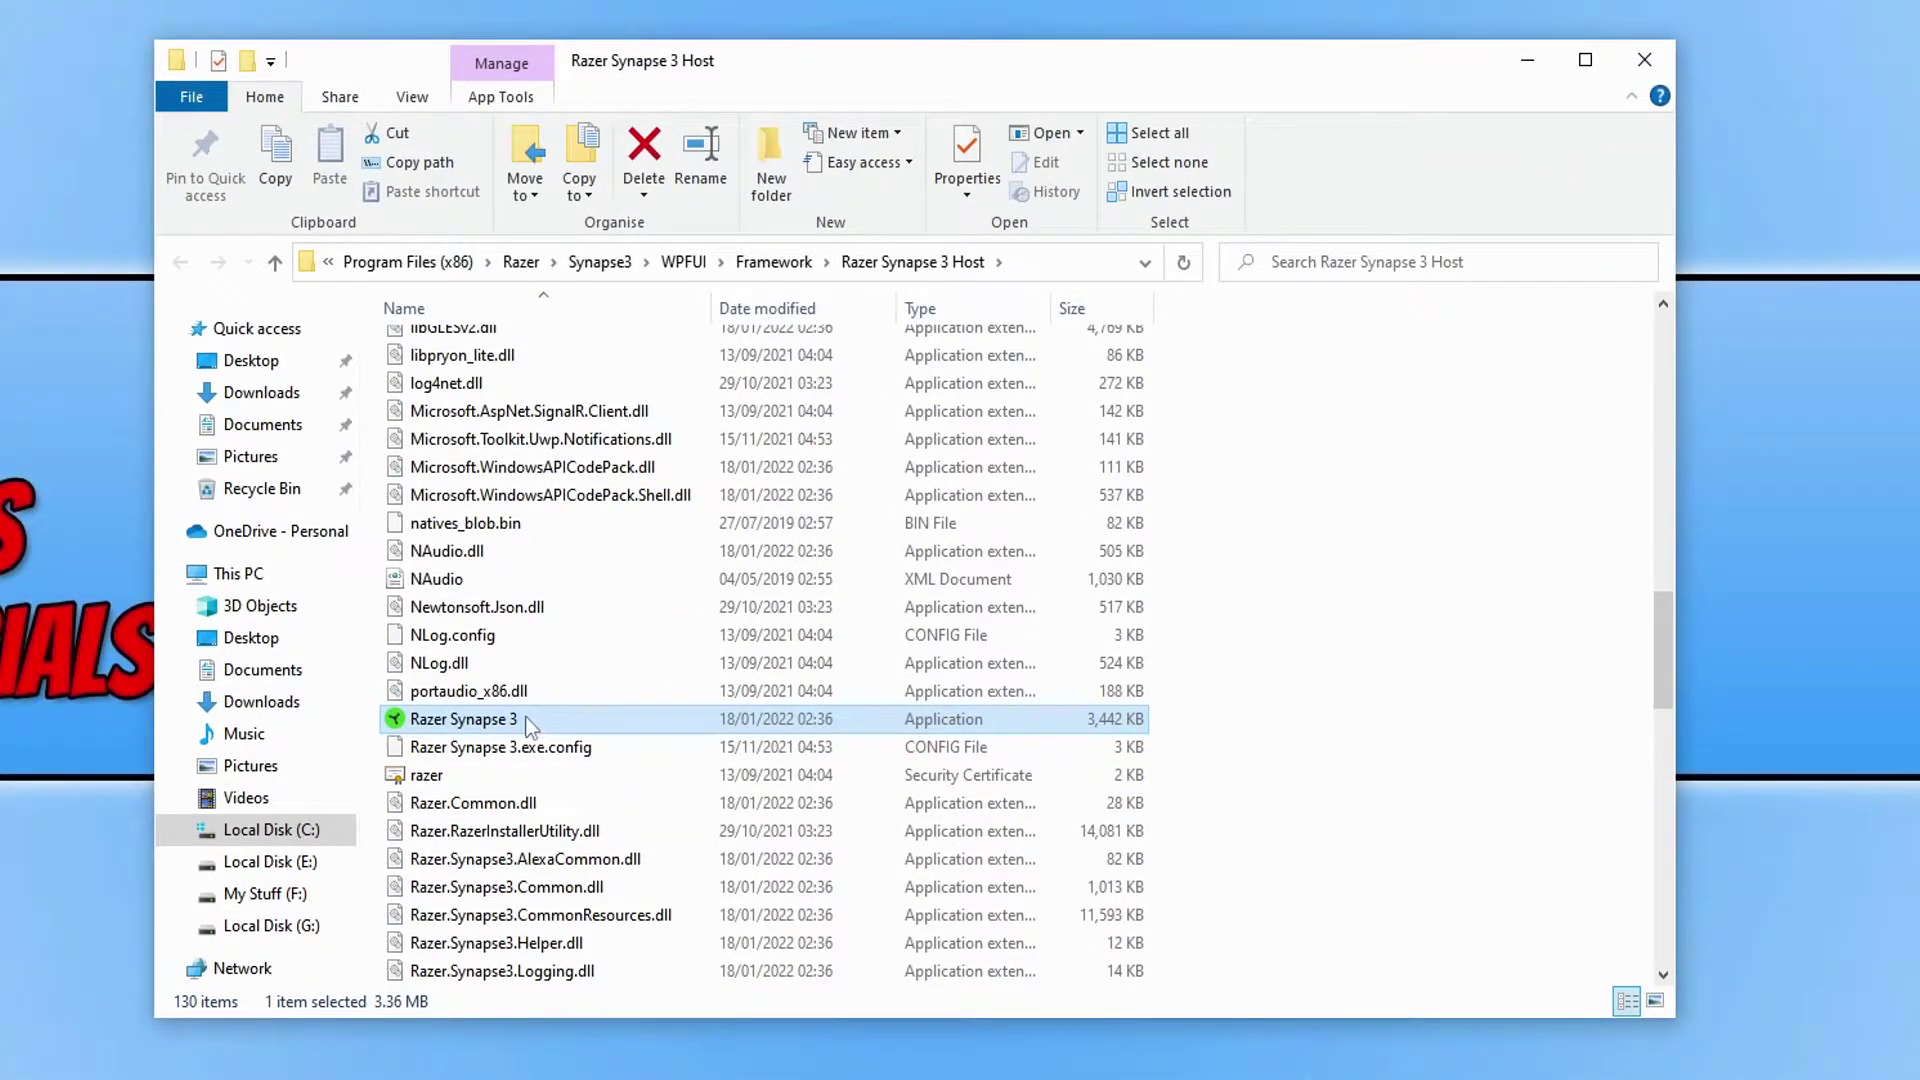
{"action": "right_click", "coordinate": [510, 720]}
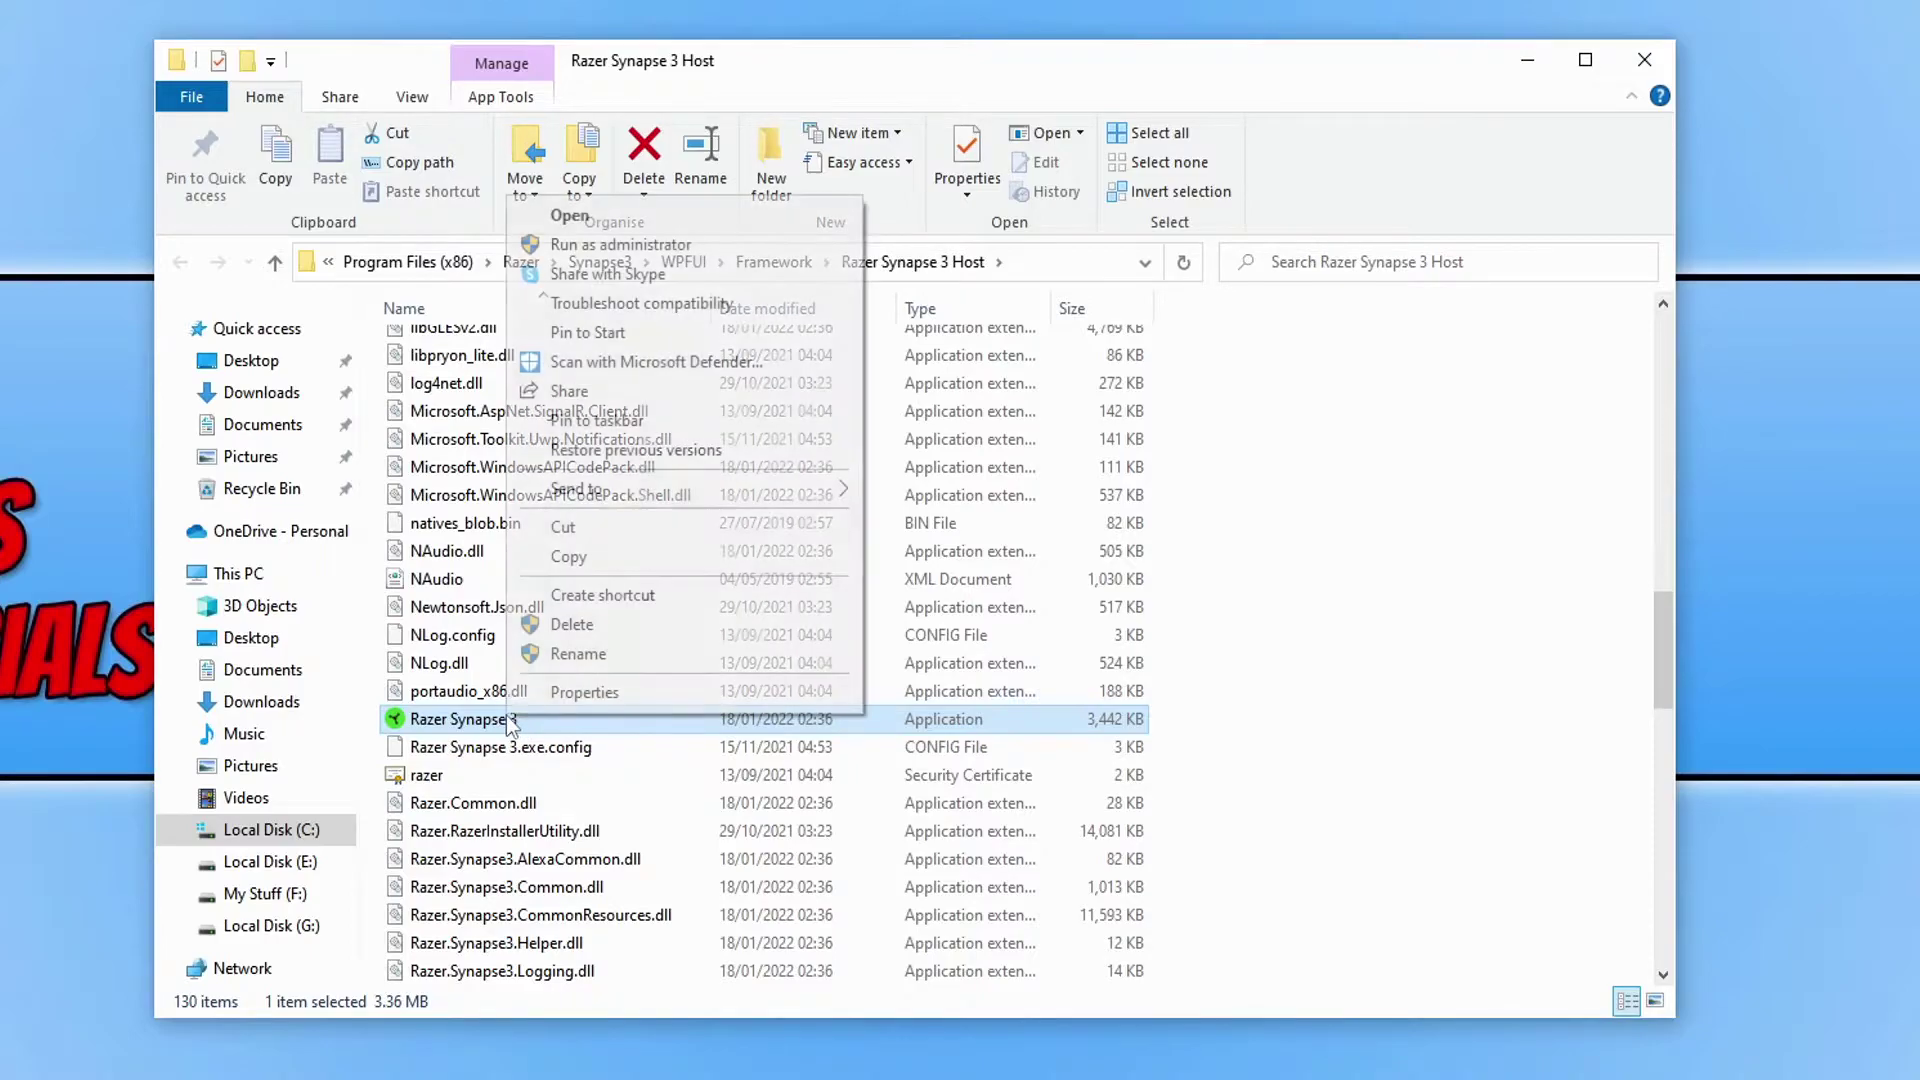
{"action": "left_click", "coordinate": [608, 695]}
{"action": "left_click_drag", "start_coordinate": [757, 524], "coordinate": [792, 165]}
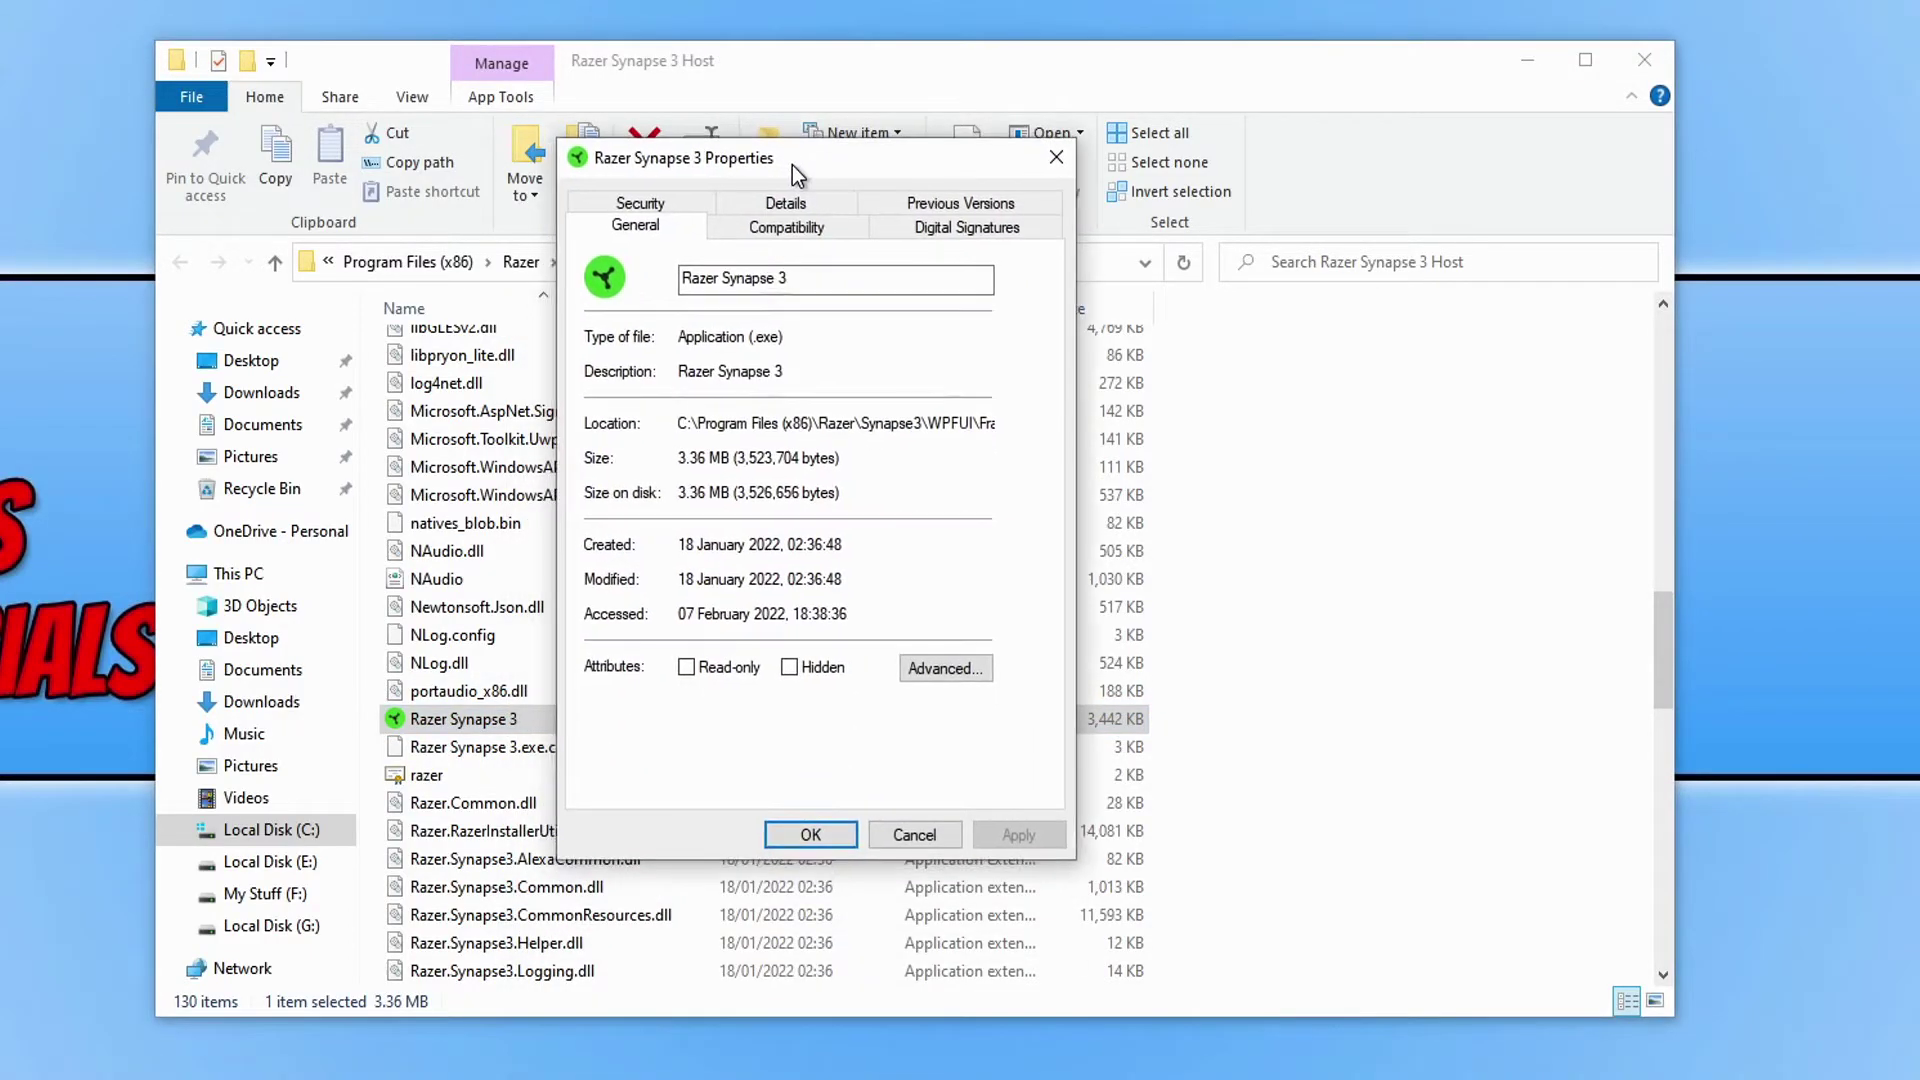
{"action": "left_click", "coordinate": [836, 234]}
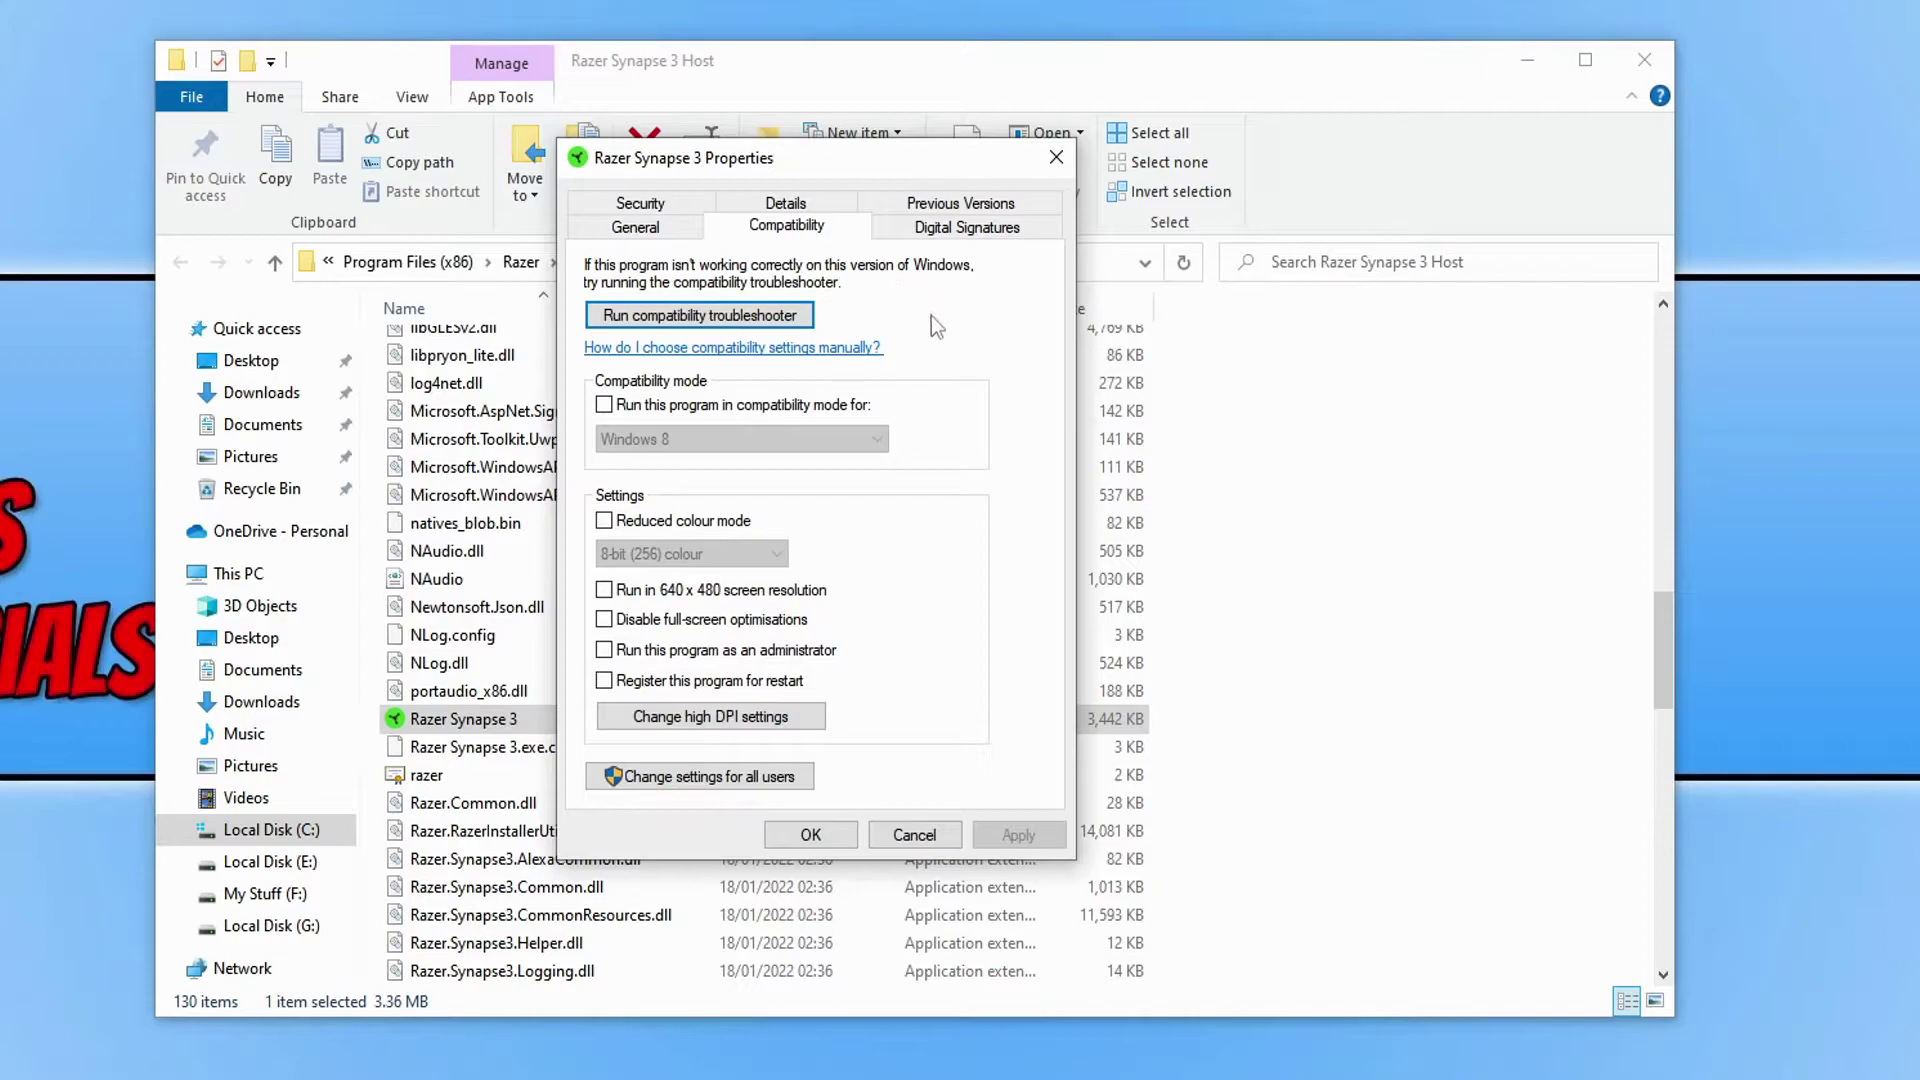
{"action": "left_click", "coordinate": [742, 651]}
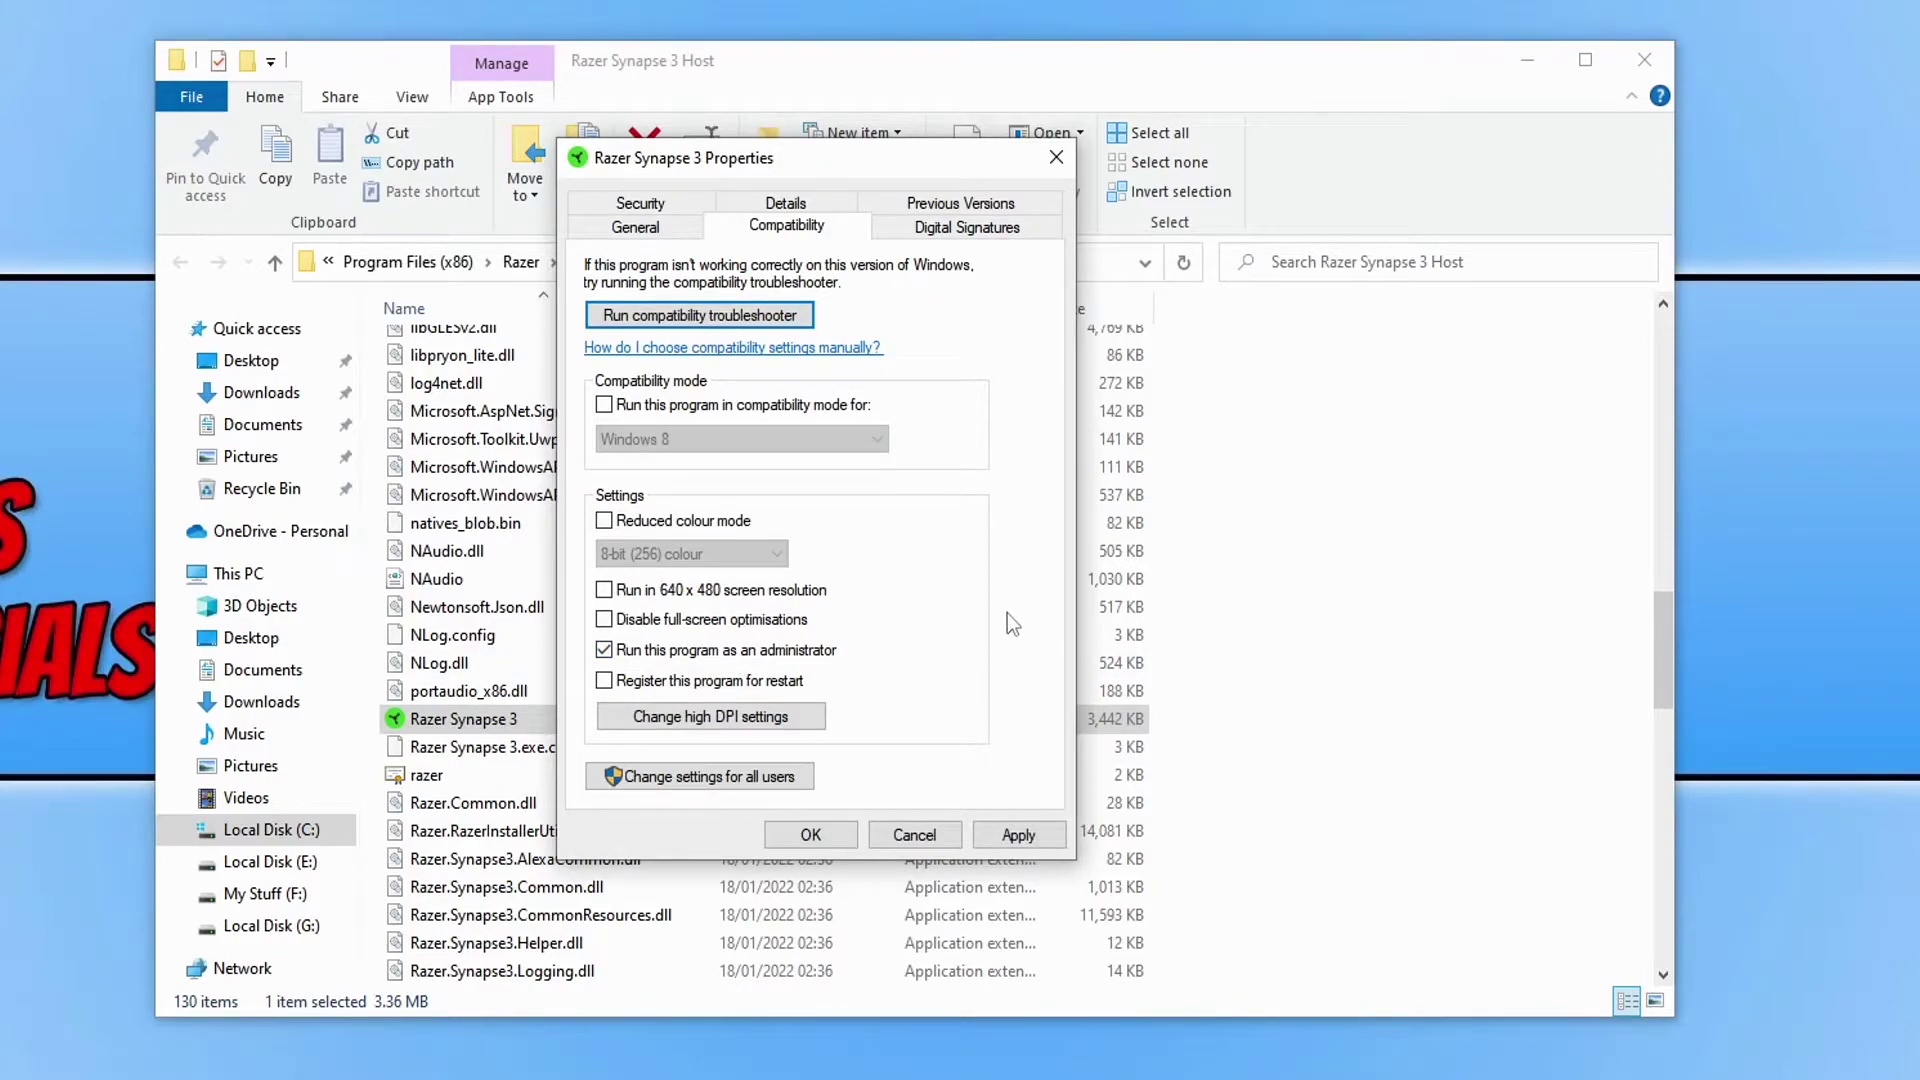
{"action": "left_click", "coordinate": [1018, 835]}
{"action": "left_click", "coordinate": [810, 835]}
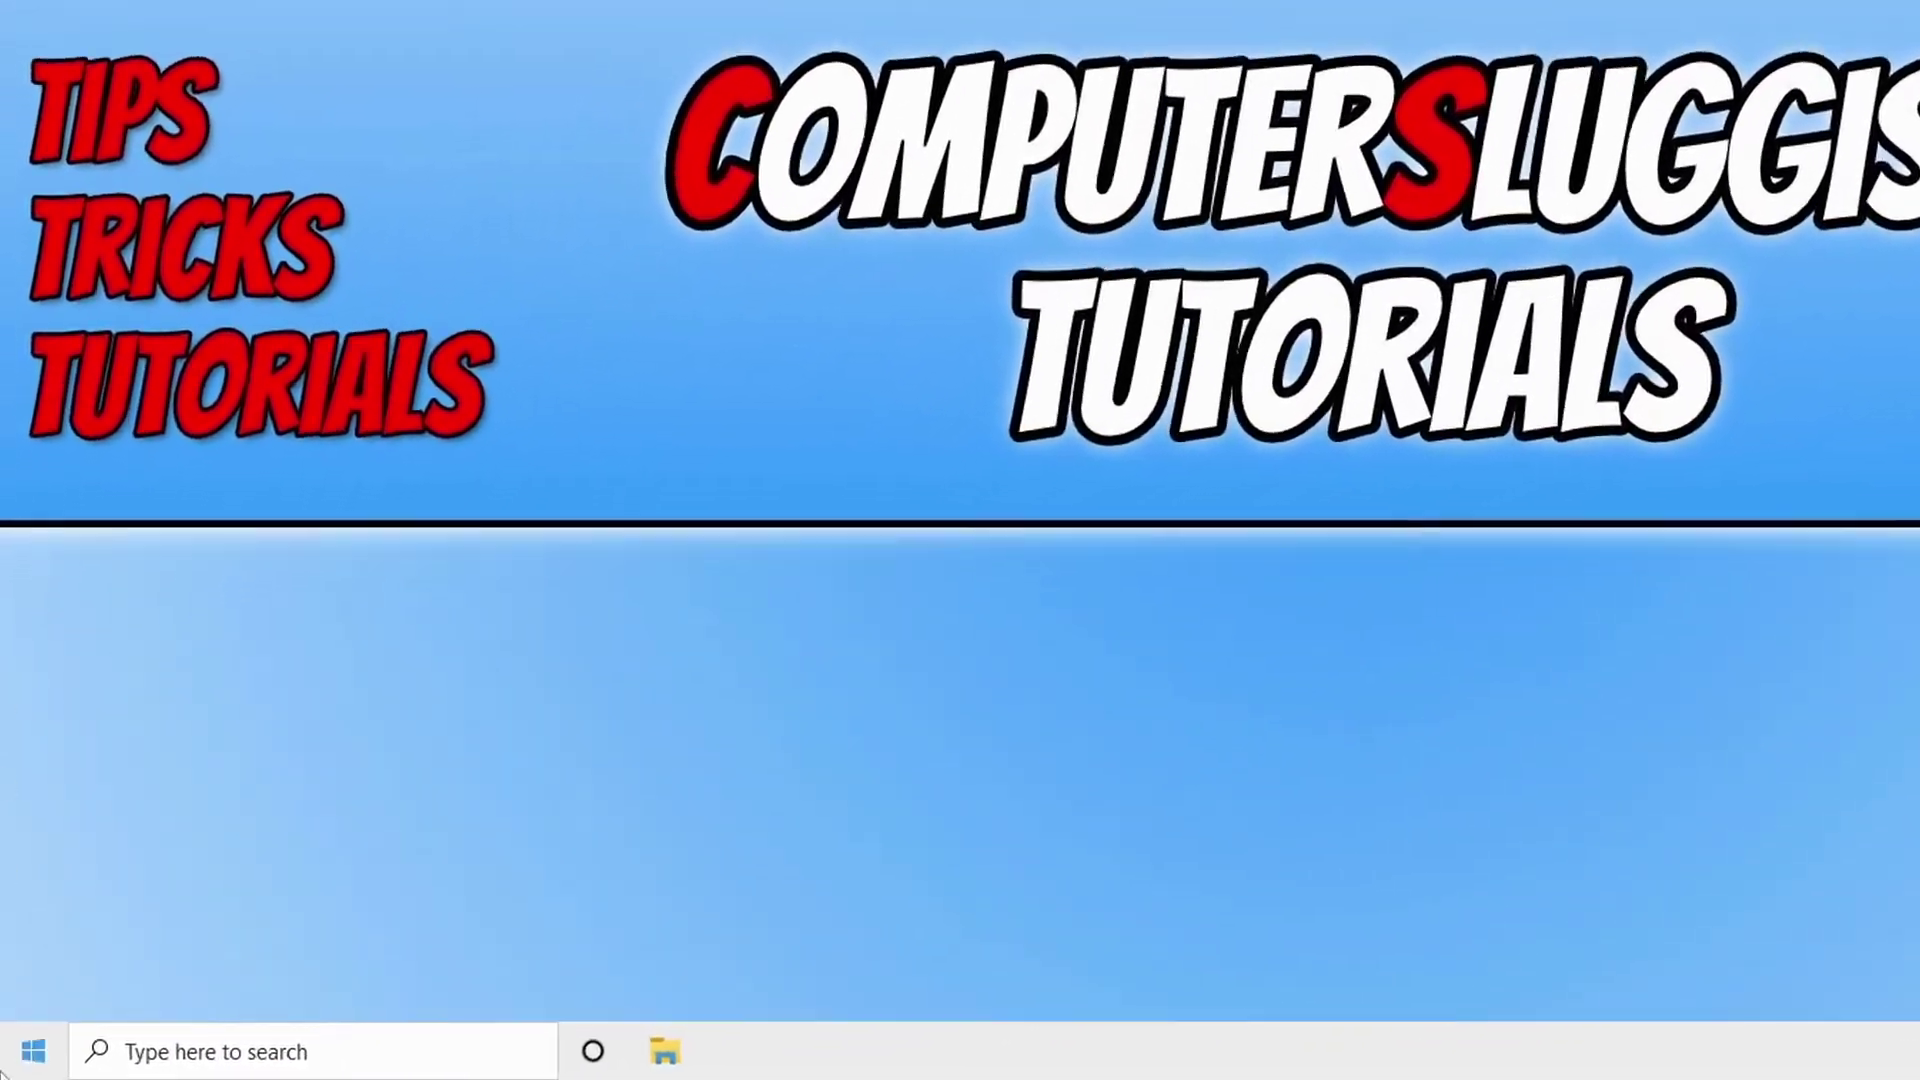
- Search 'defender' and open Windows Defender Firewall's list of allowed apps
{"action": "key", "text": "super"}
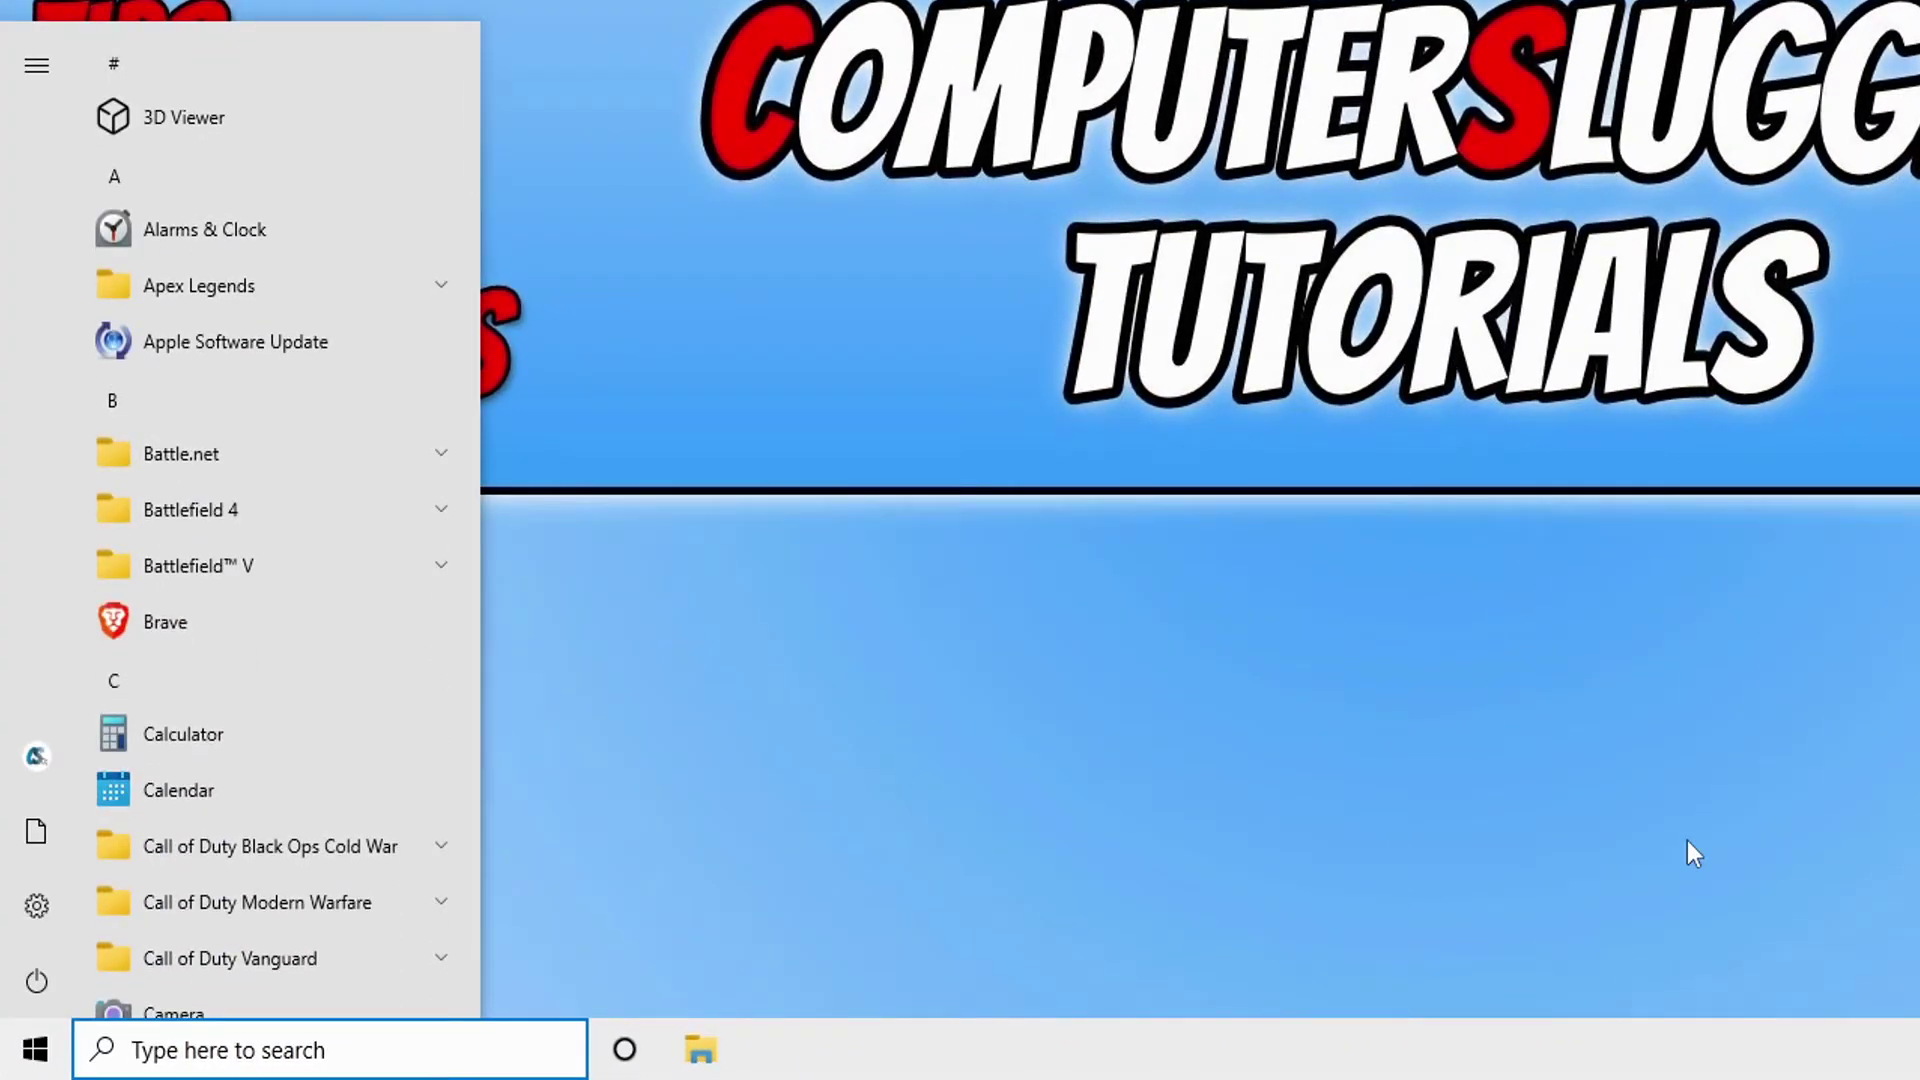
{"action": "type", "text": "defender"}
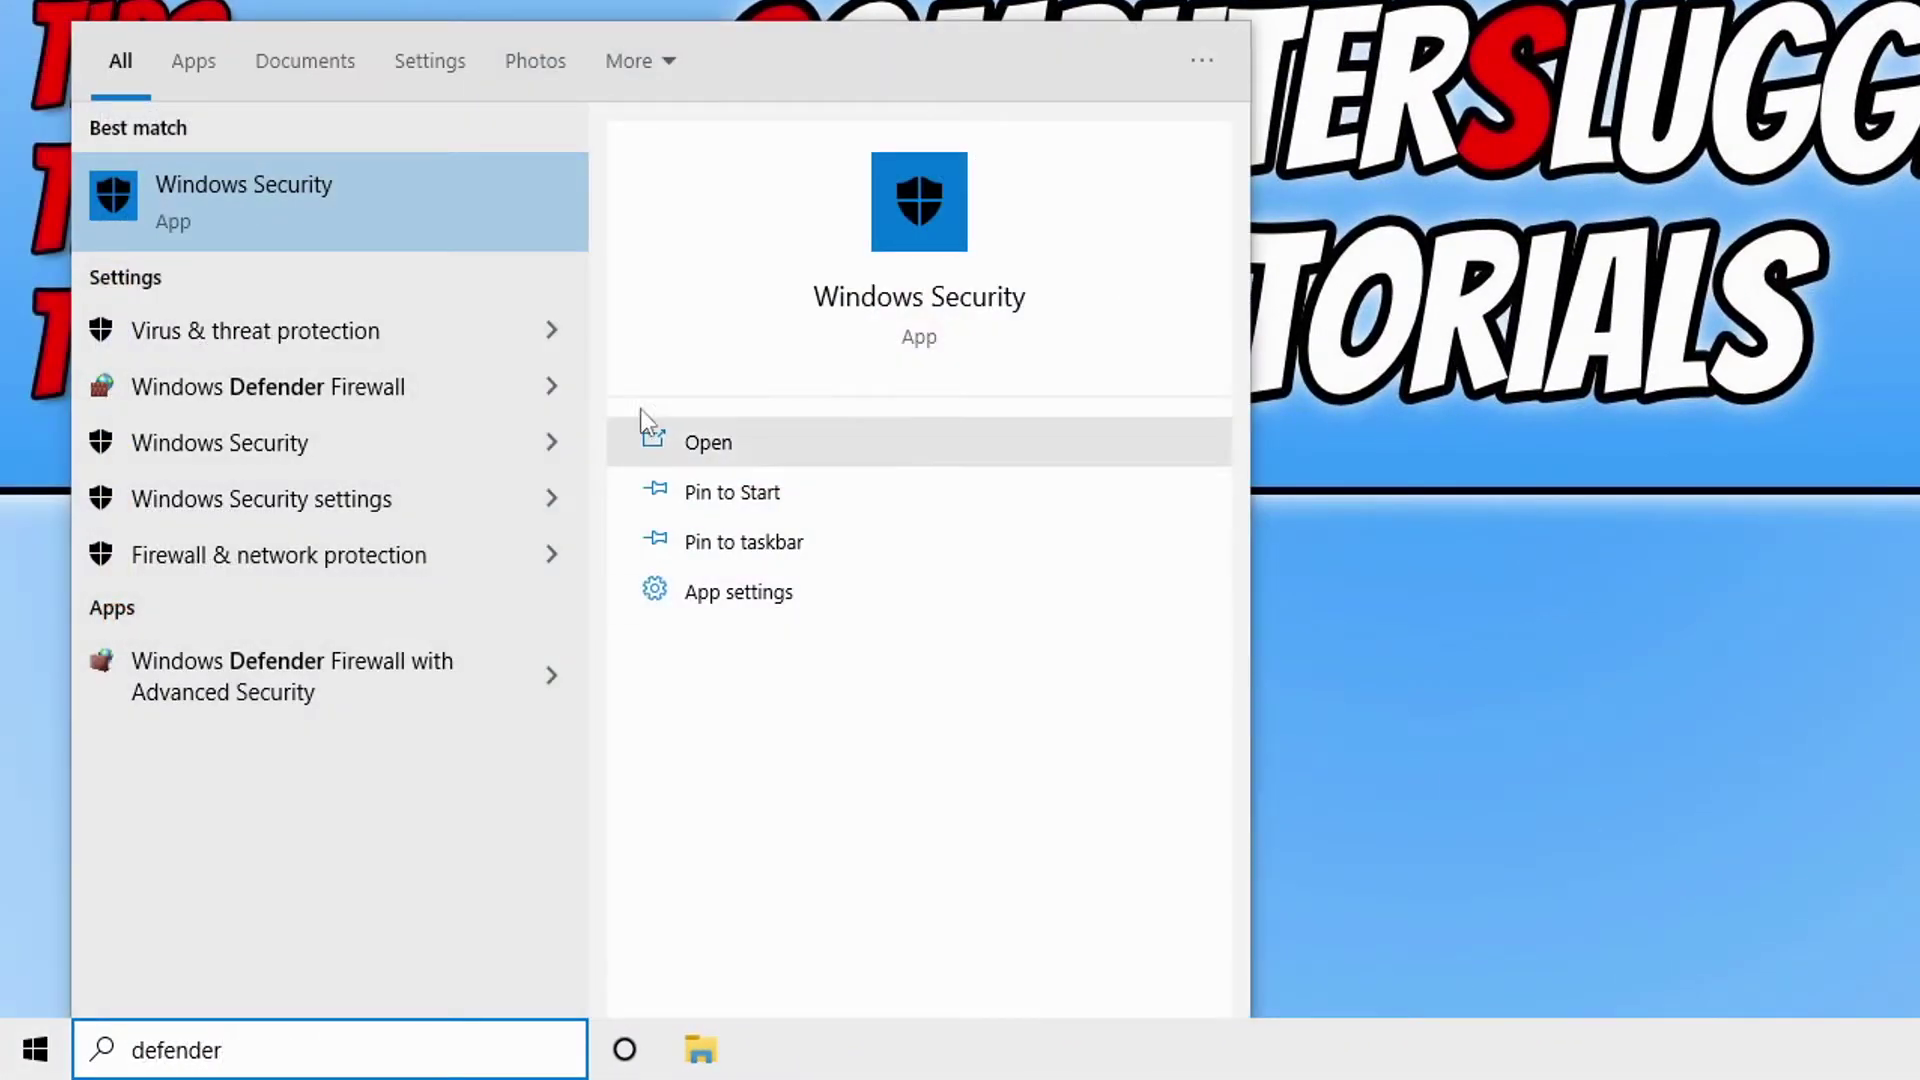
{"action": "left_click", "coordinate": [422, 377]}
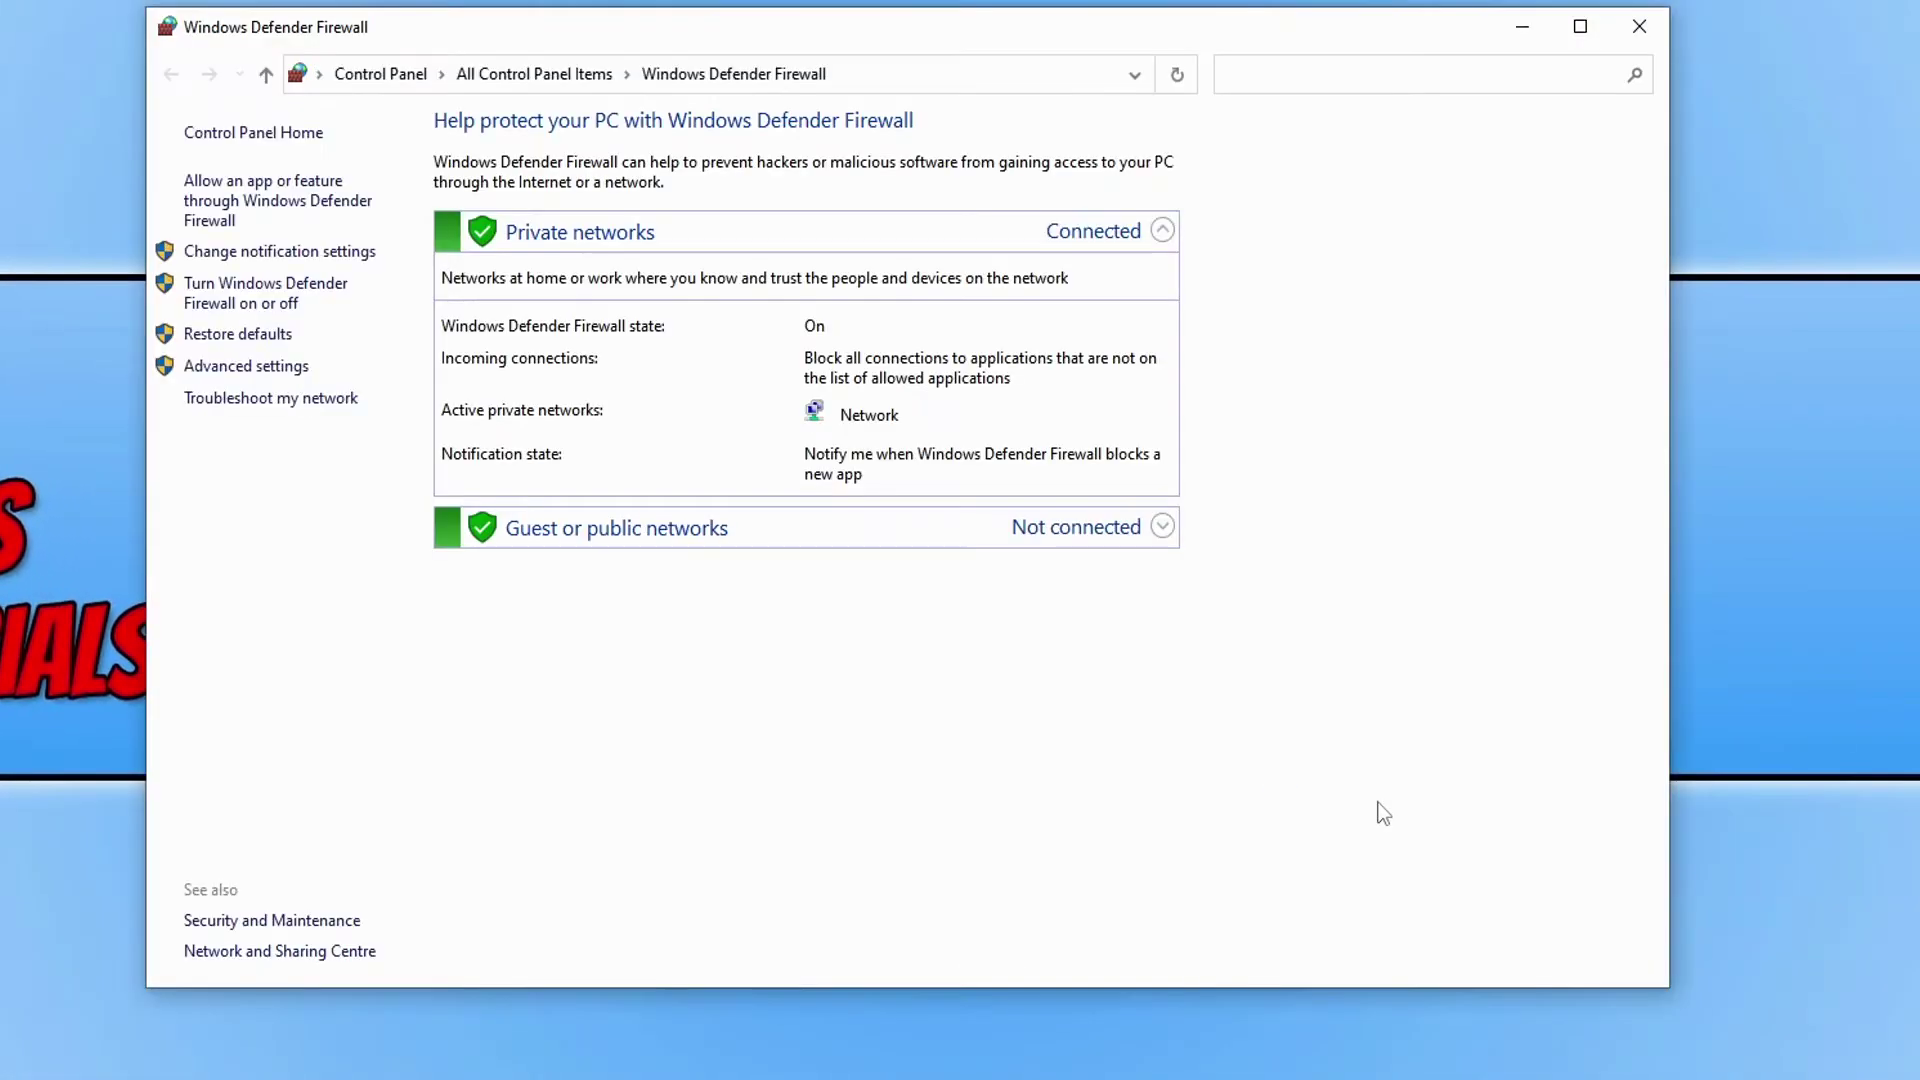
{"action": "left_click", "coordinate": [312, 201]}
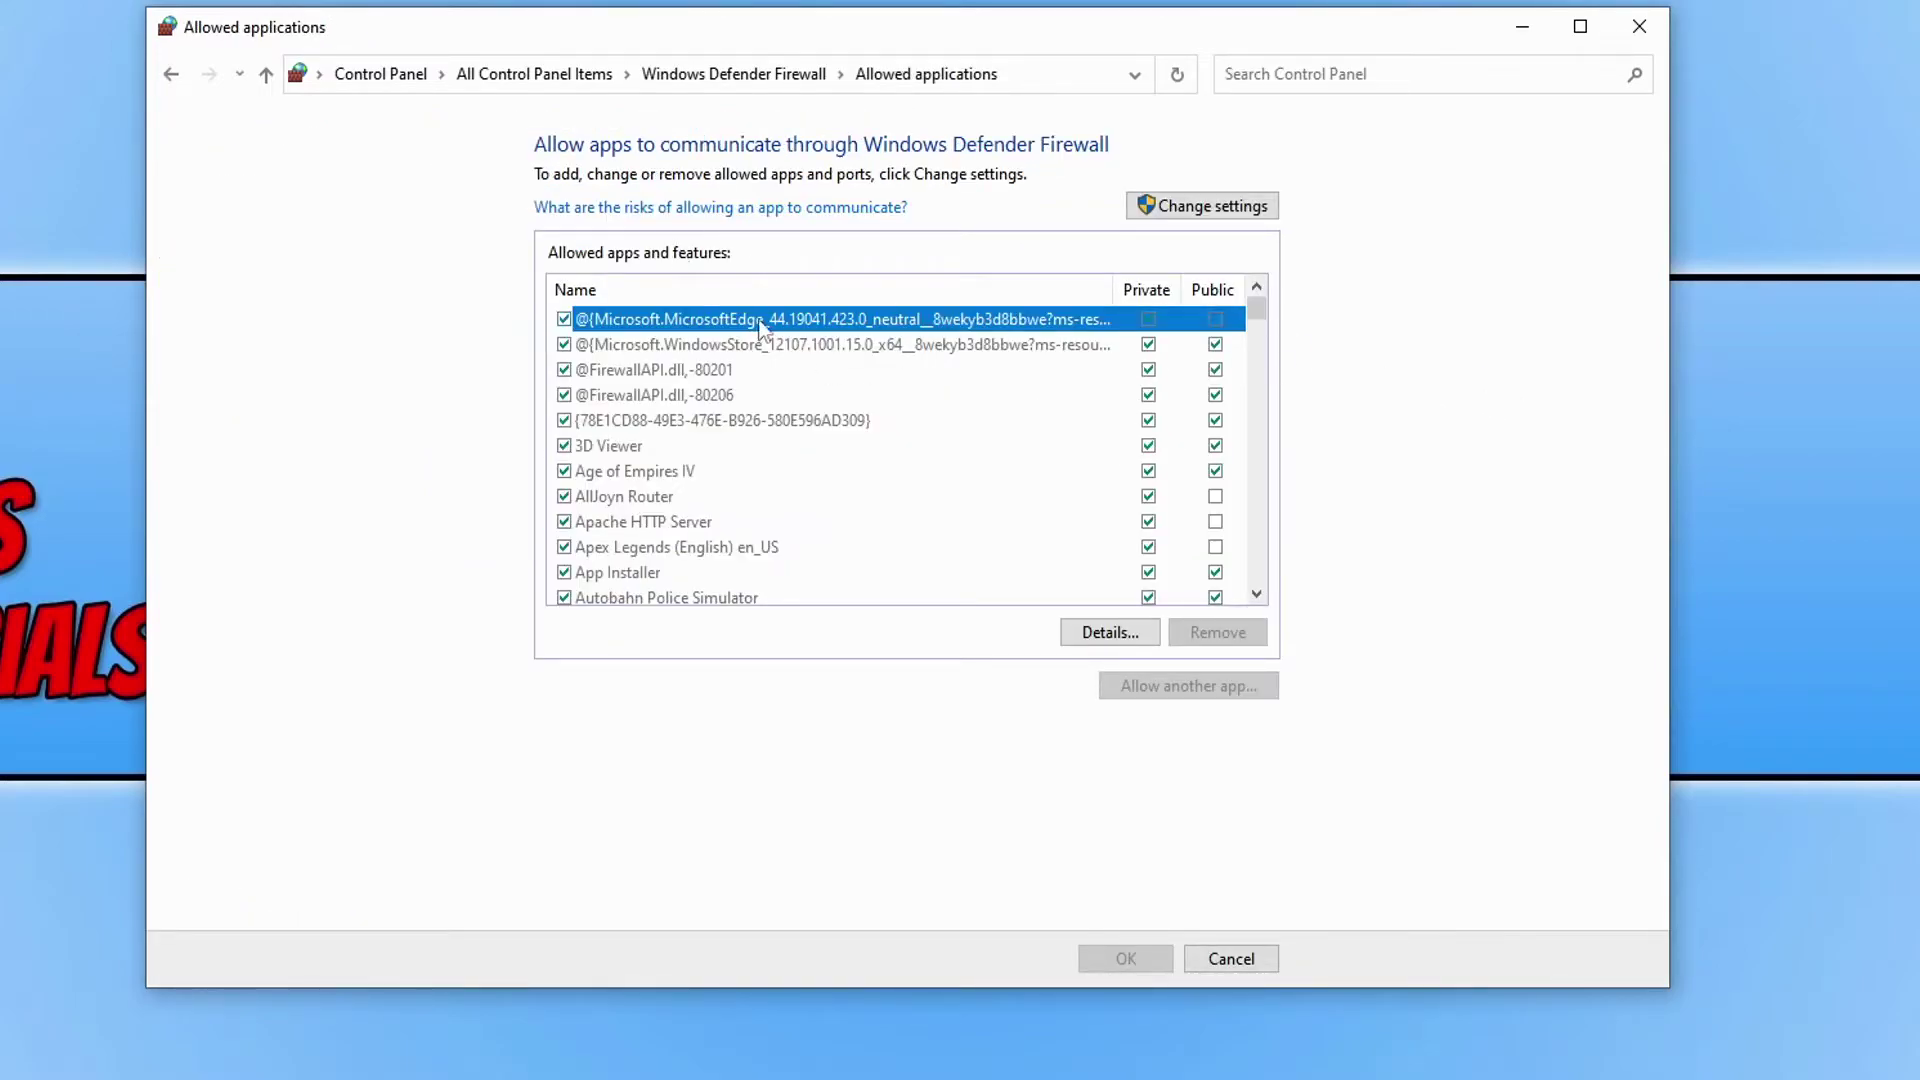
- Find Razer Synapse 3 in the list and verify it is allowed on private networks
{"action": "key", "text": "r"}
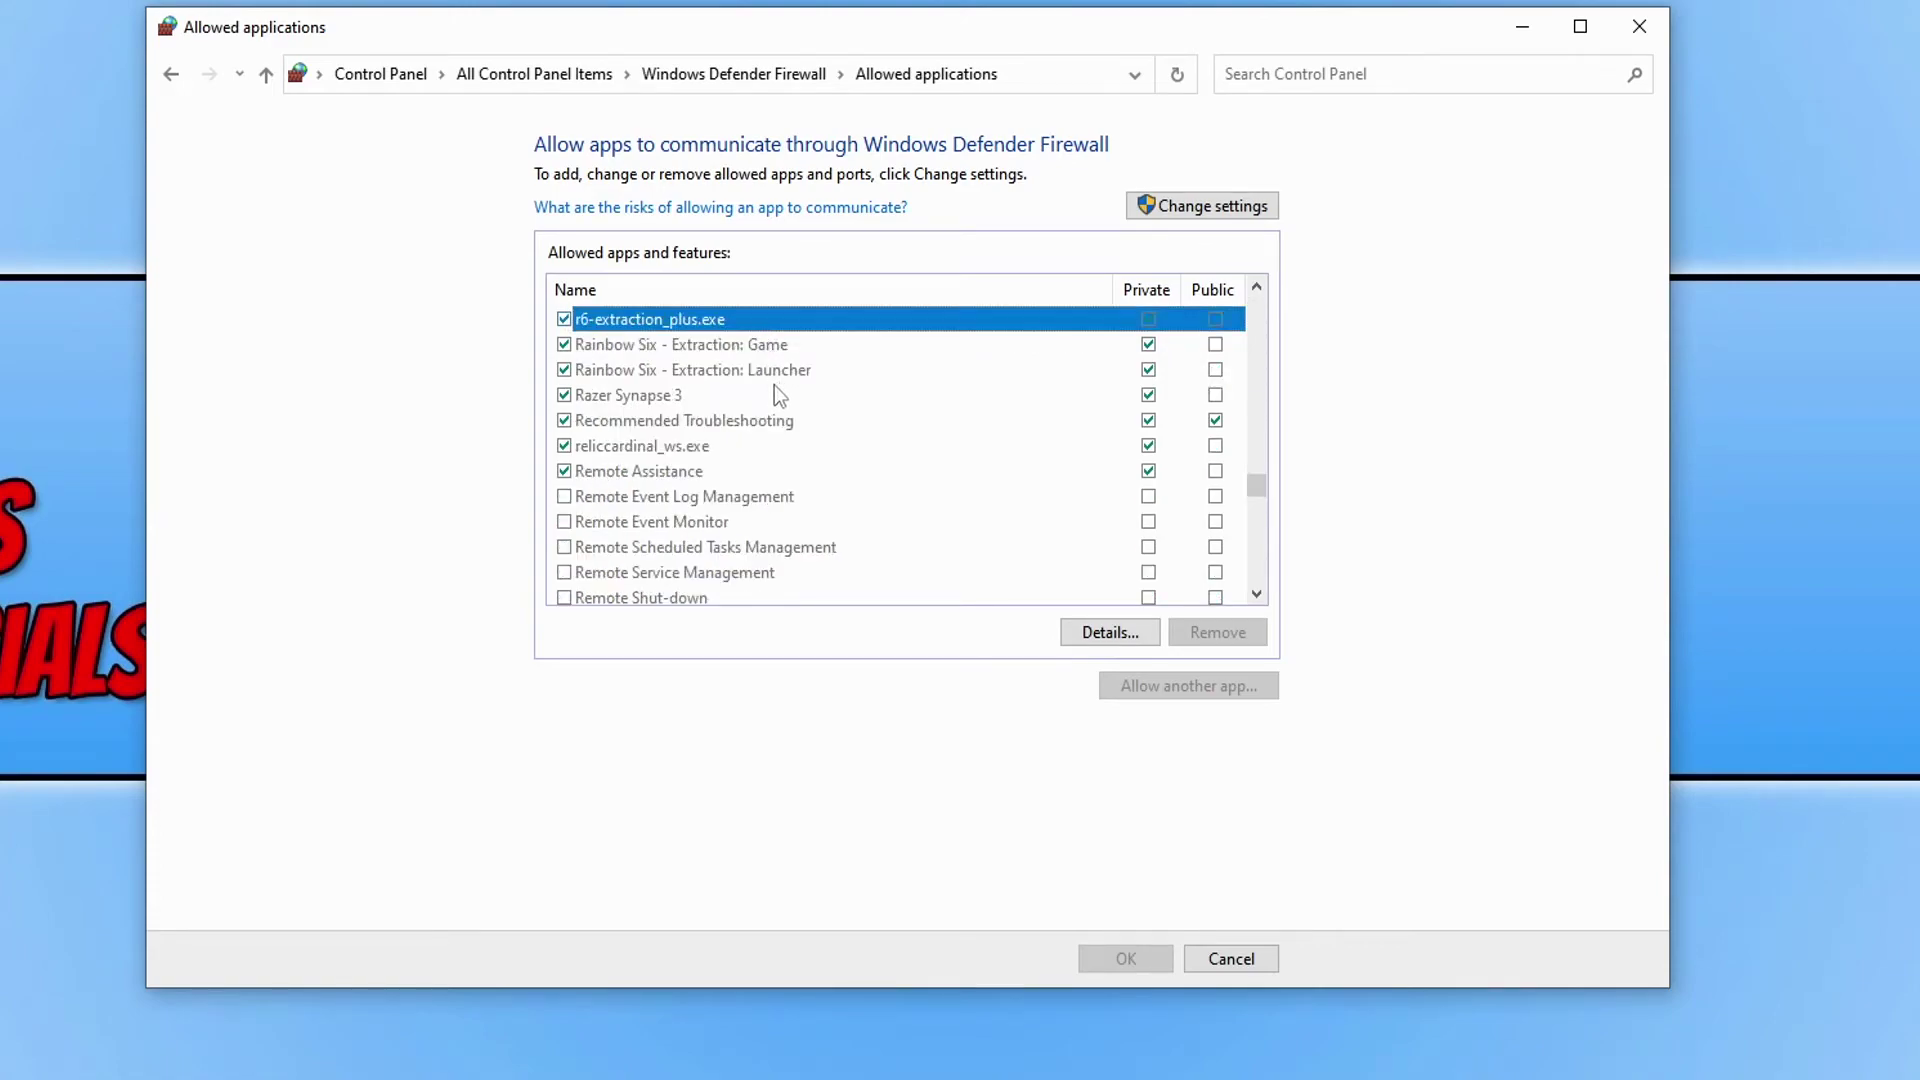
{"action": "left_click", "coordinate": [730, 394]}
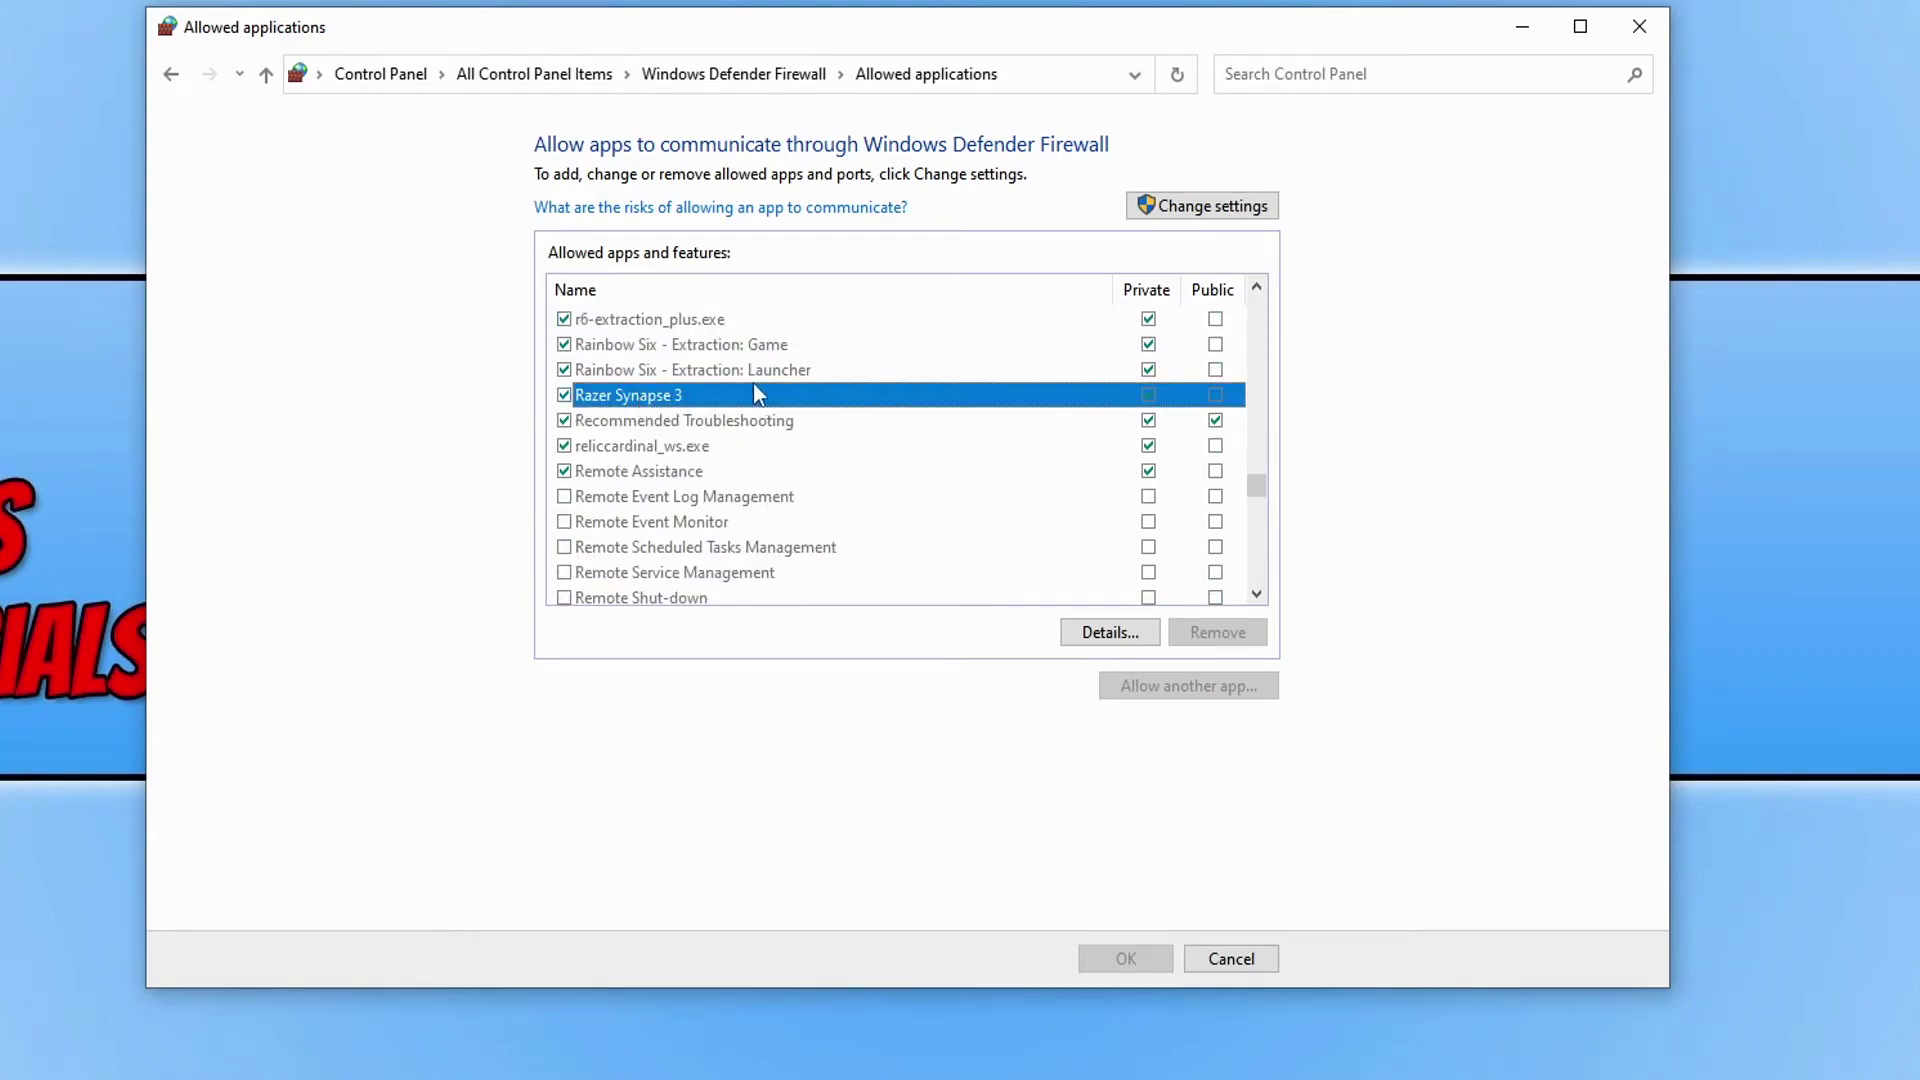
{"action": "left_click", "coordinate": [842, 420]}
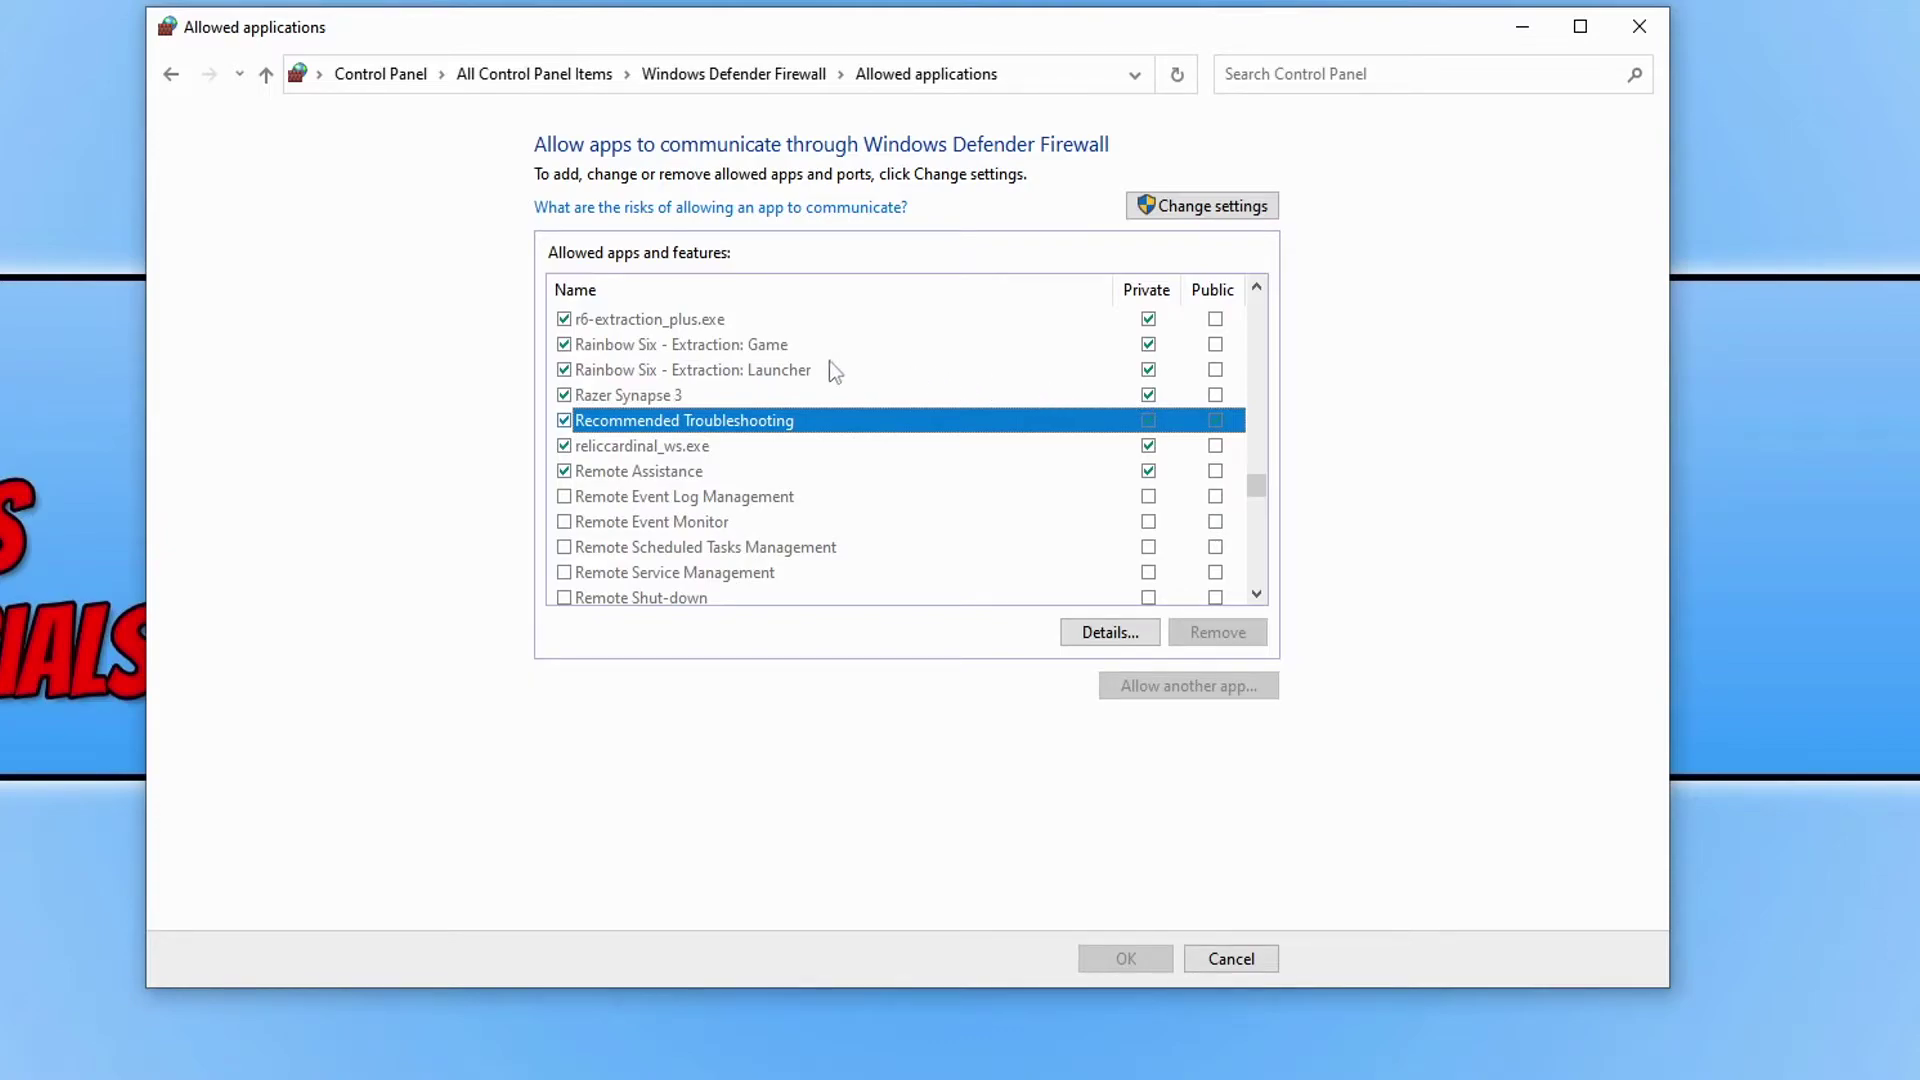
{"action": "left_click", "coordinate": [686, 398]}
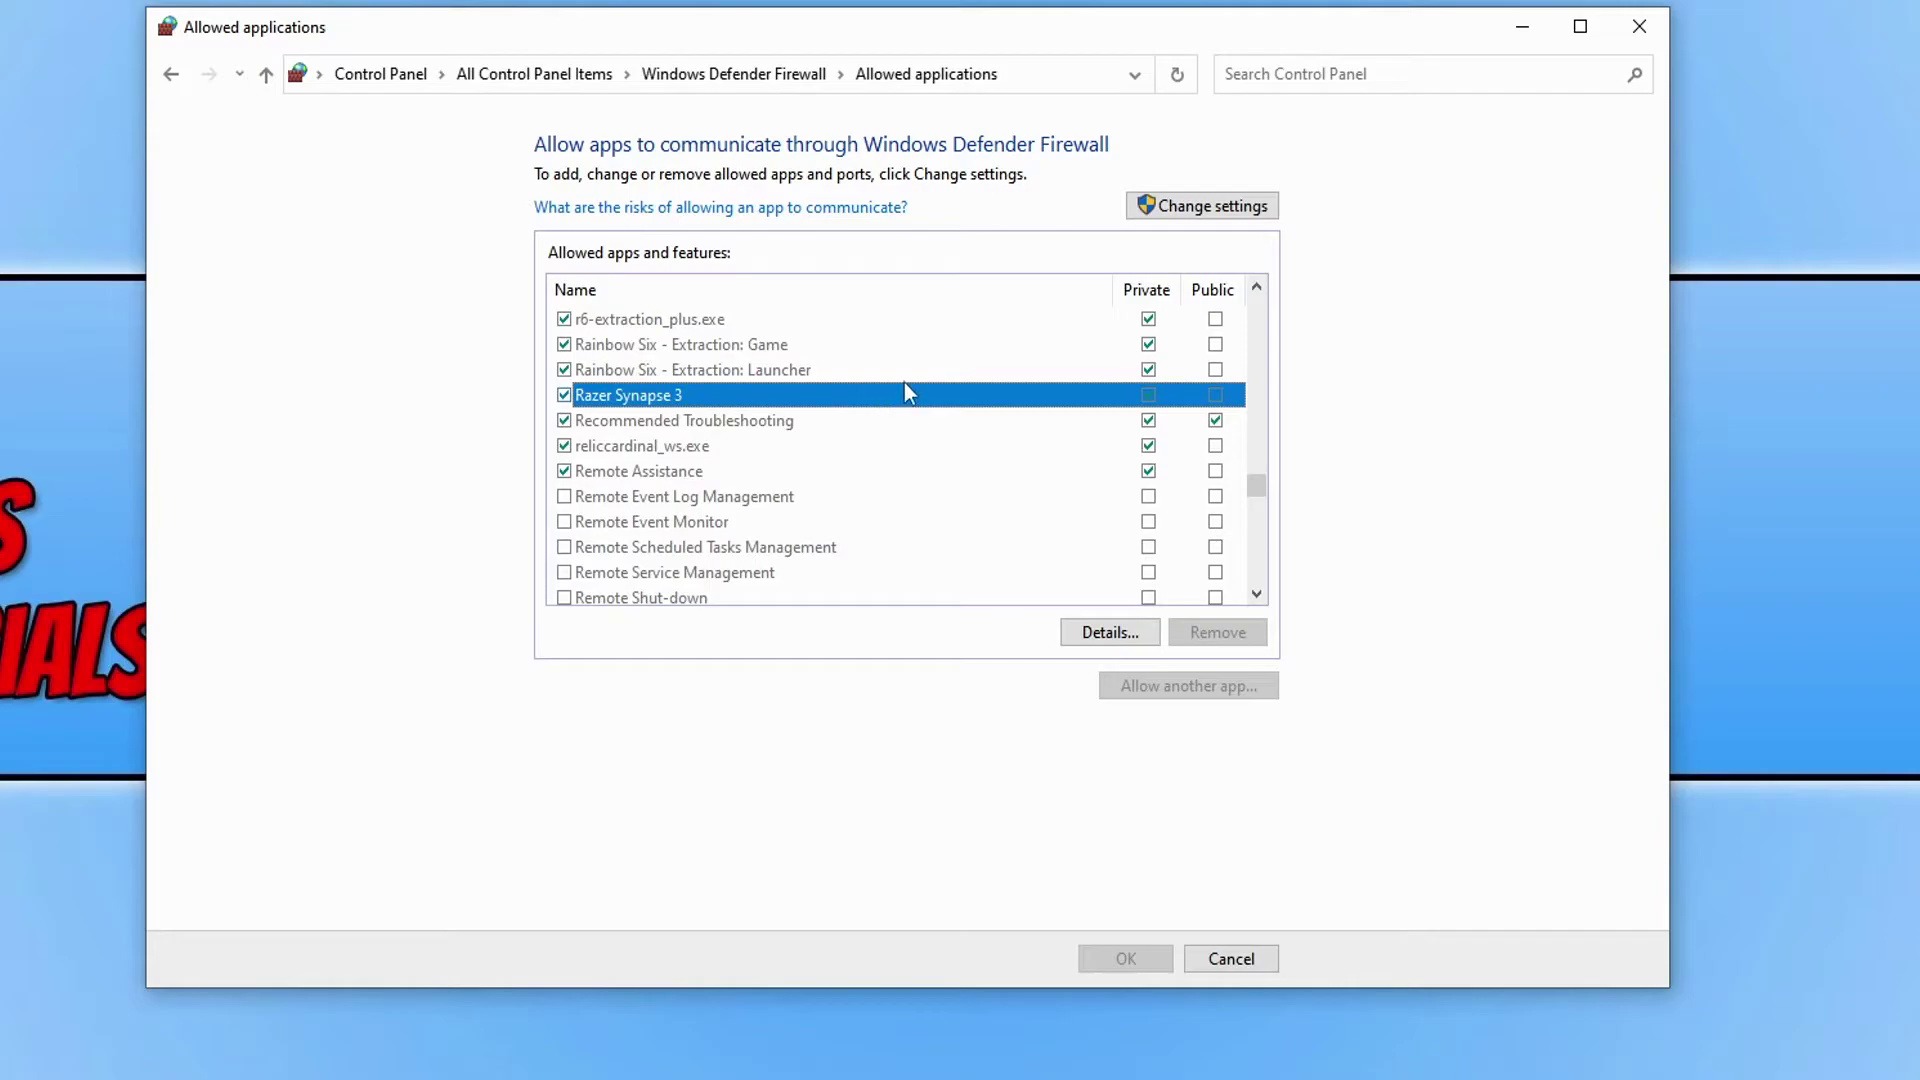
- Unlock the list with Change settings, then cancel the Allow another app dialog
{"action": "left_click", "coordinate": [1245, 205]}
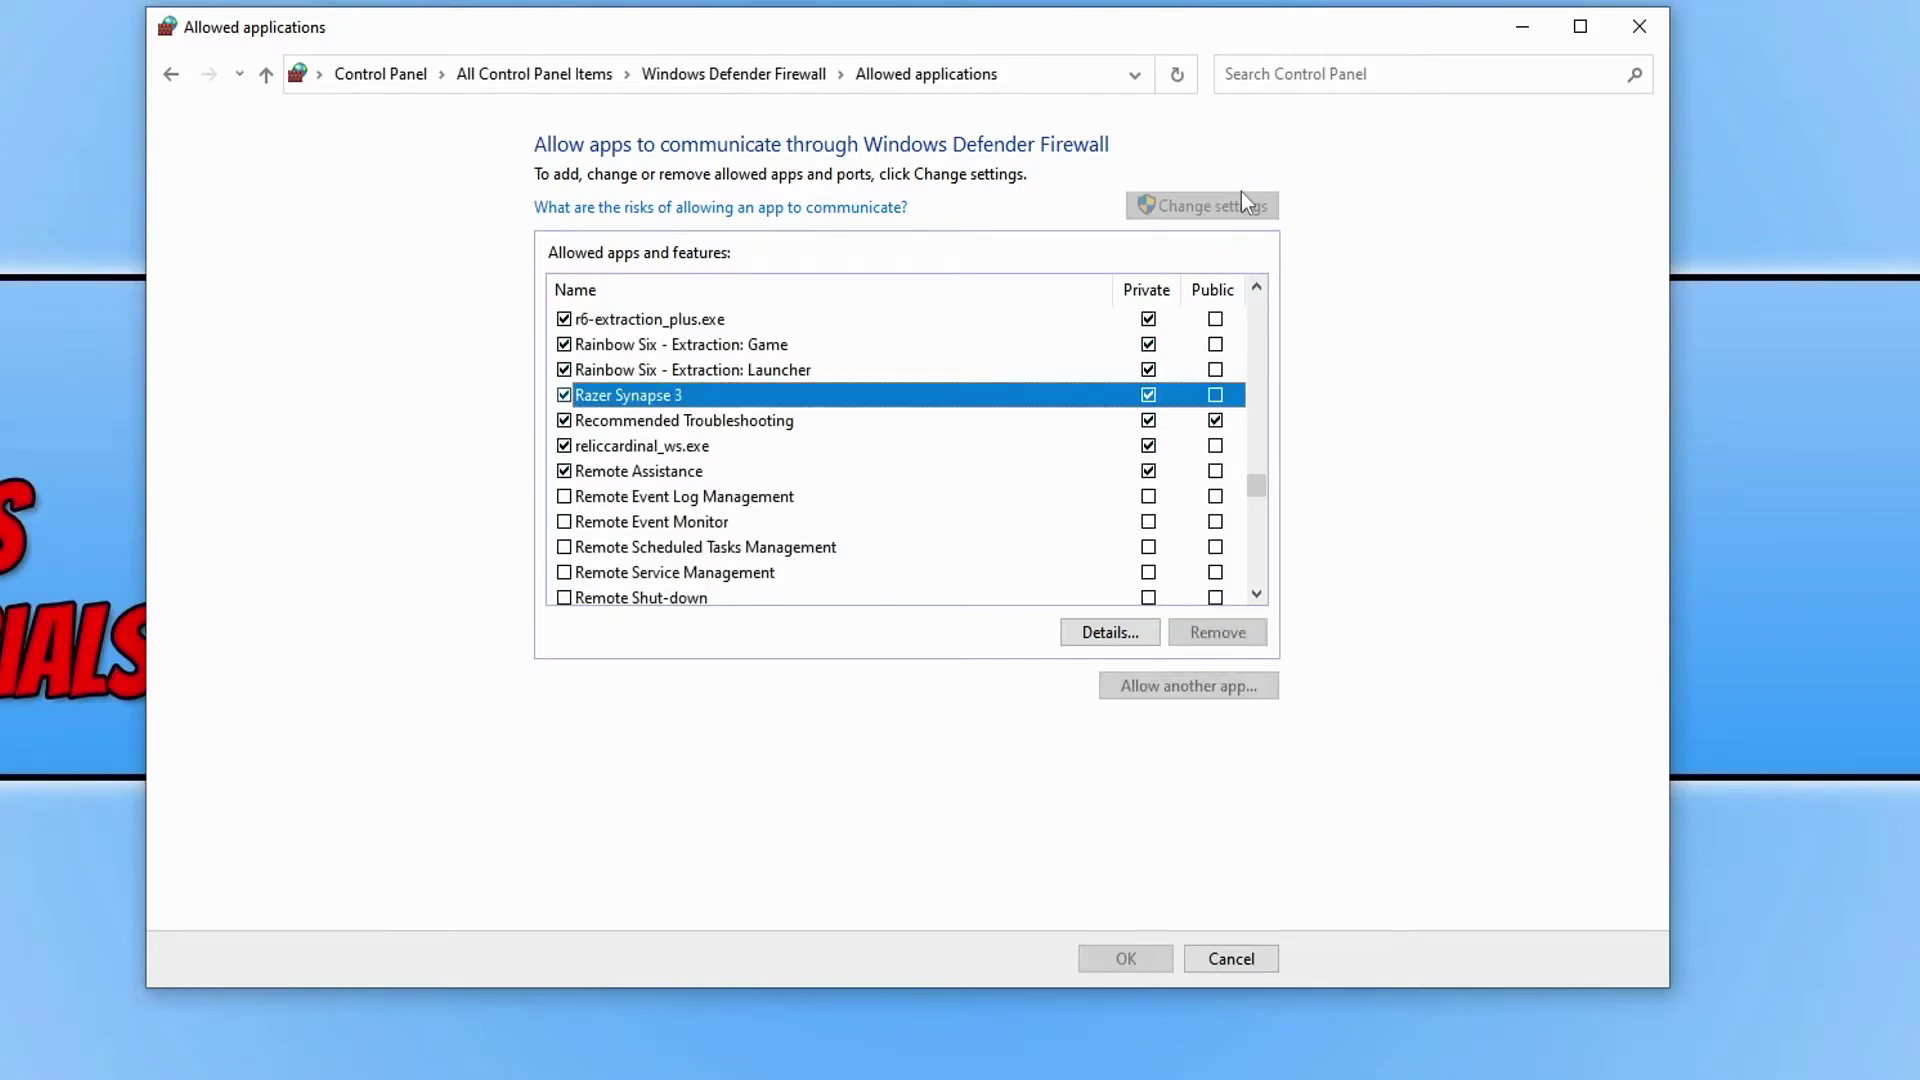
{"action": "left_click", "coordinate": [1220, 690]}
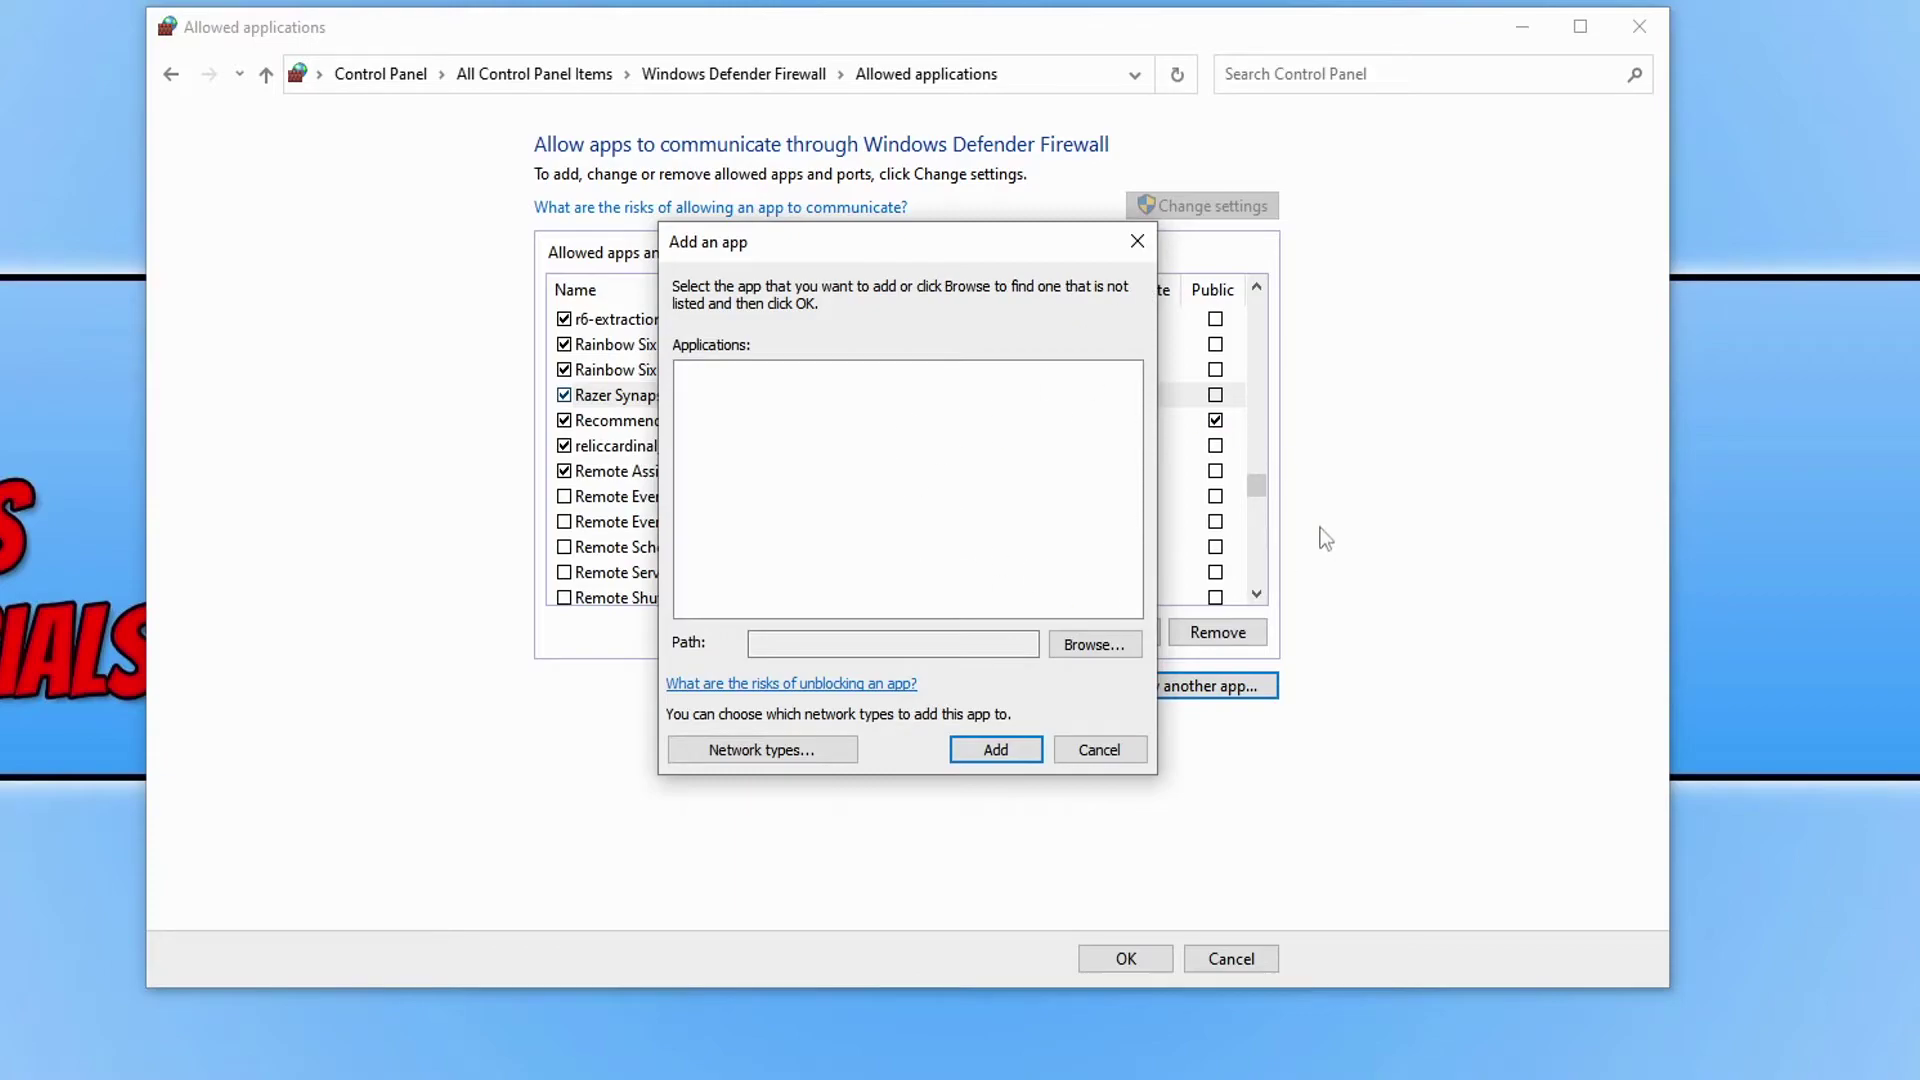
{"action": "left_click", "coordinate": [1126, 758]}
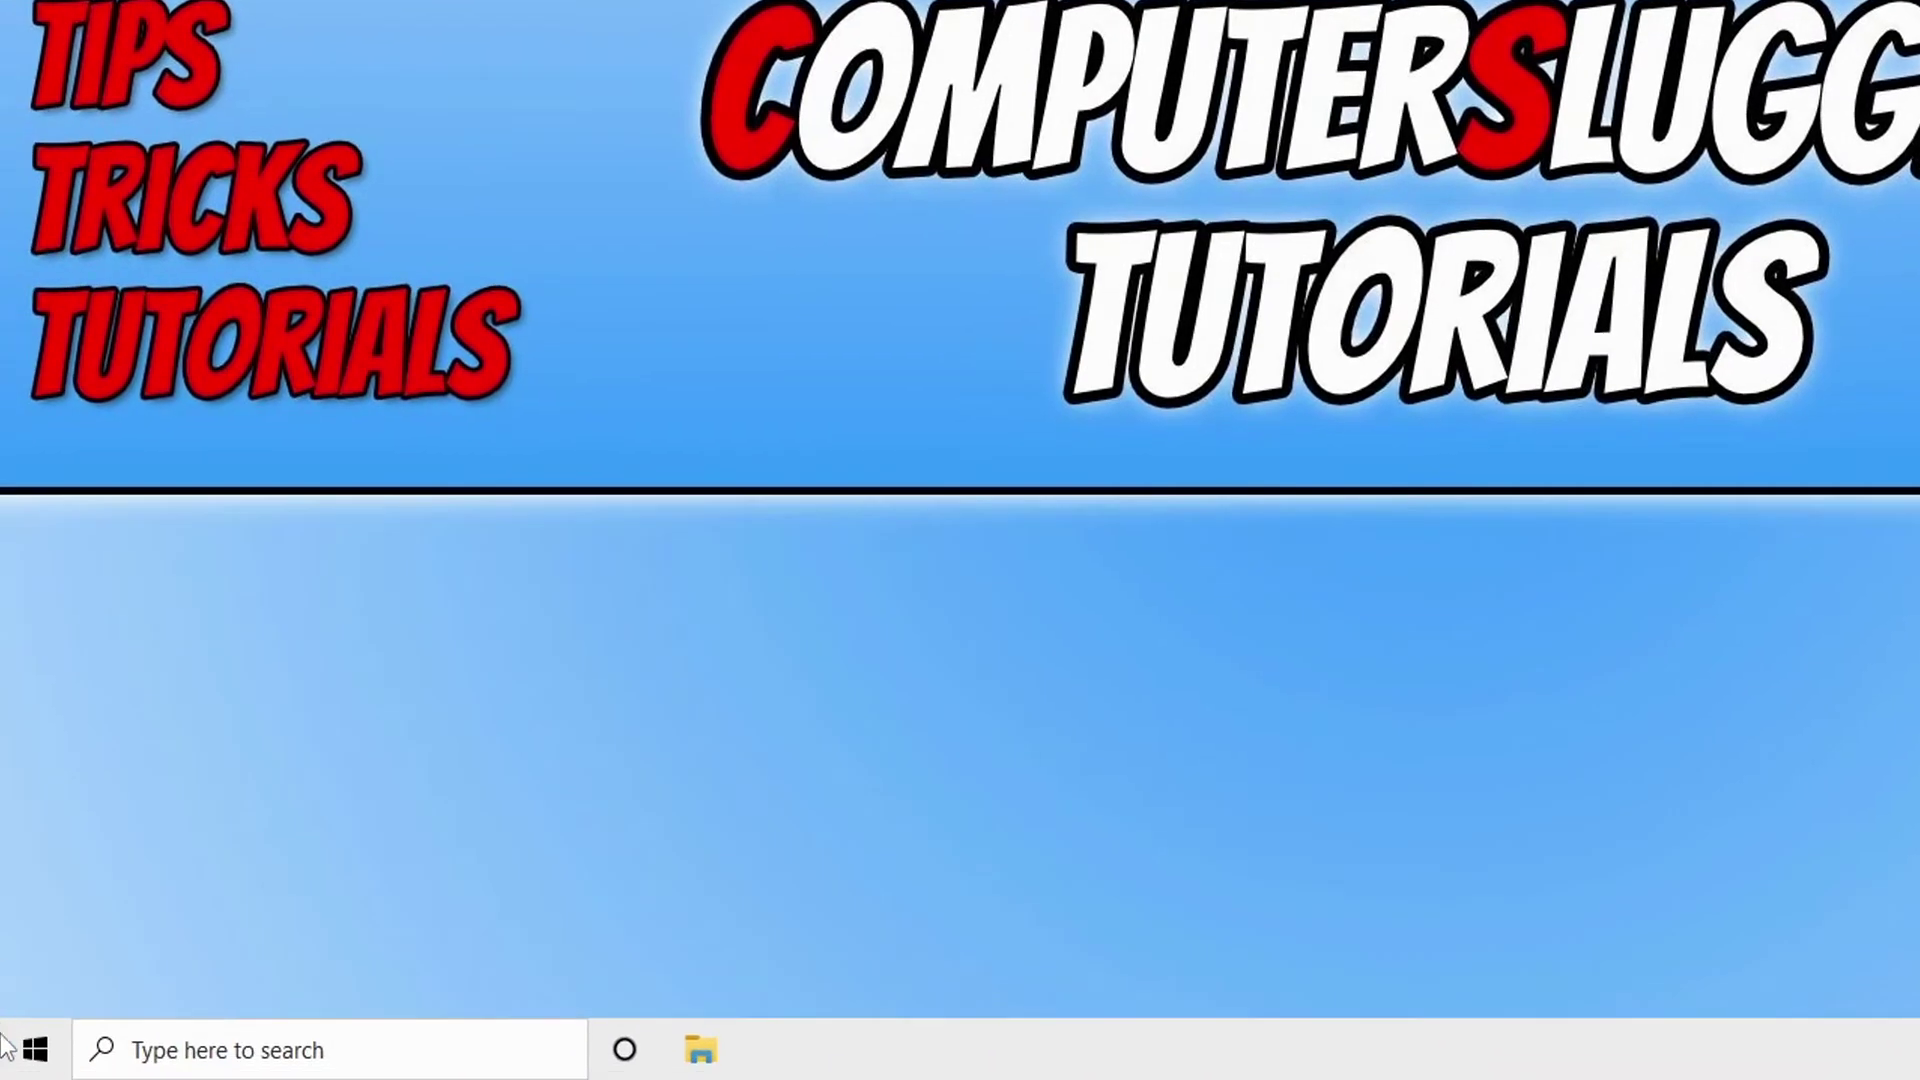
{"action": "right_click", "coordinate": [8, 1065]}
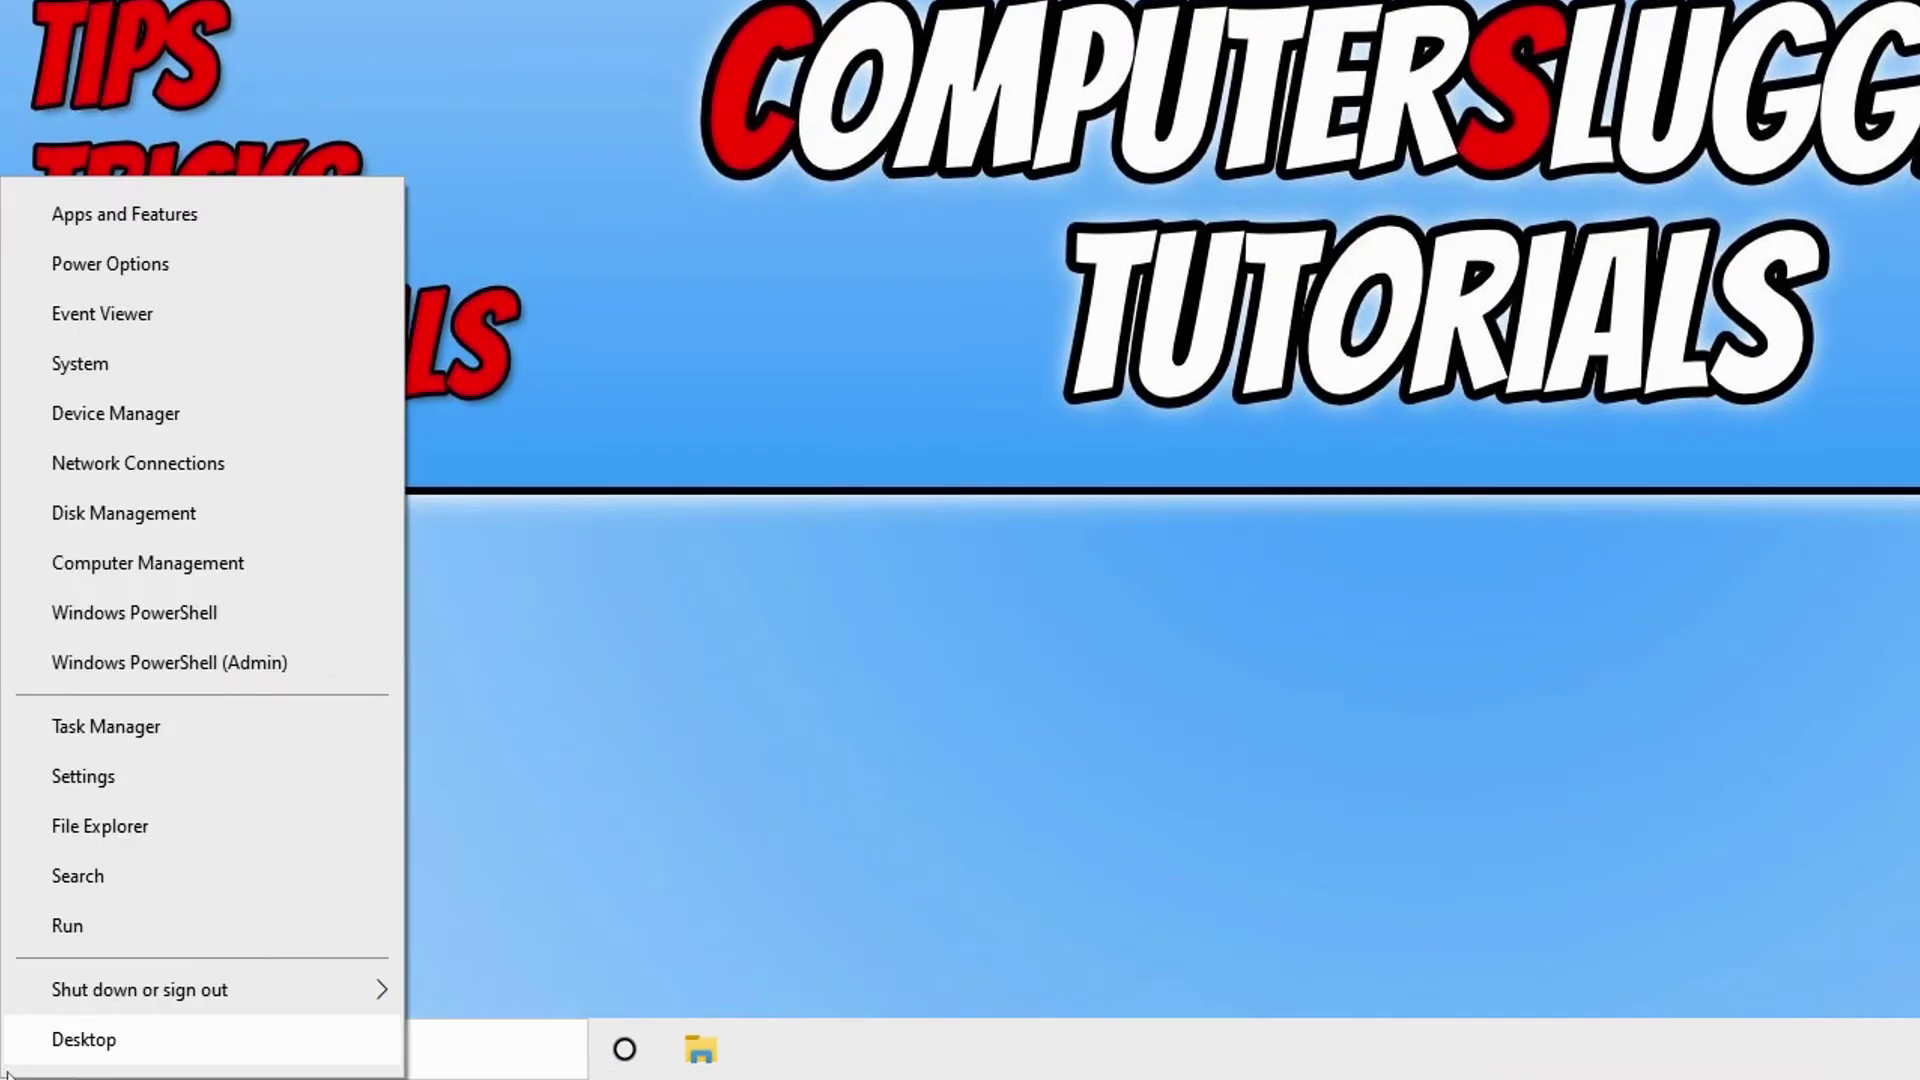
- Search installed apps for 'razer' and run a repair on Razer Synapse
{"action": "left_click", "coordinate": [296, 212]}
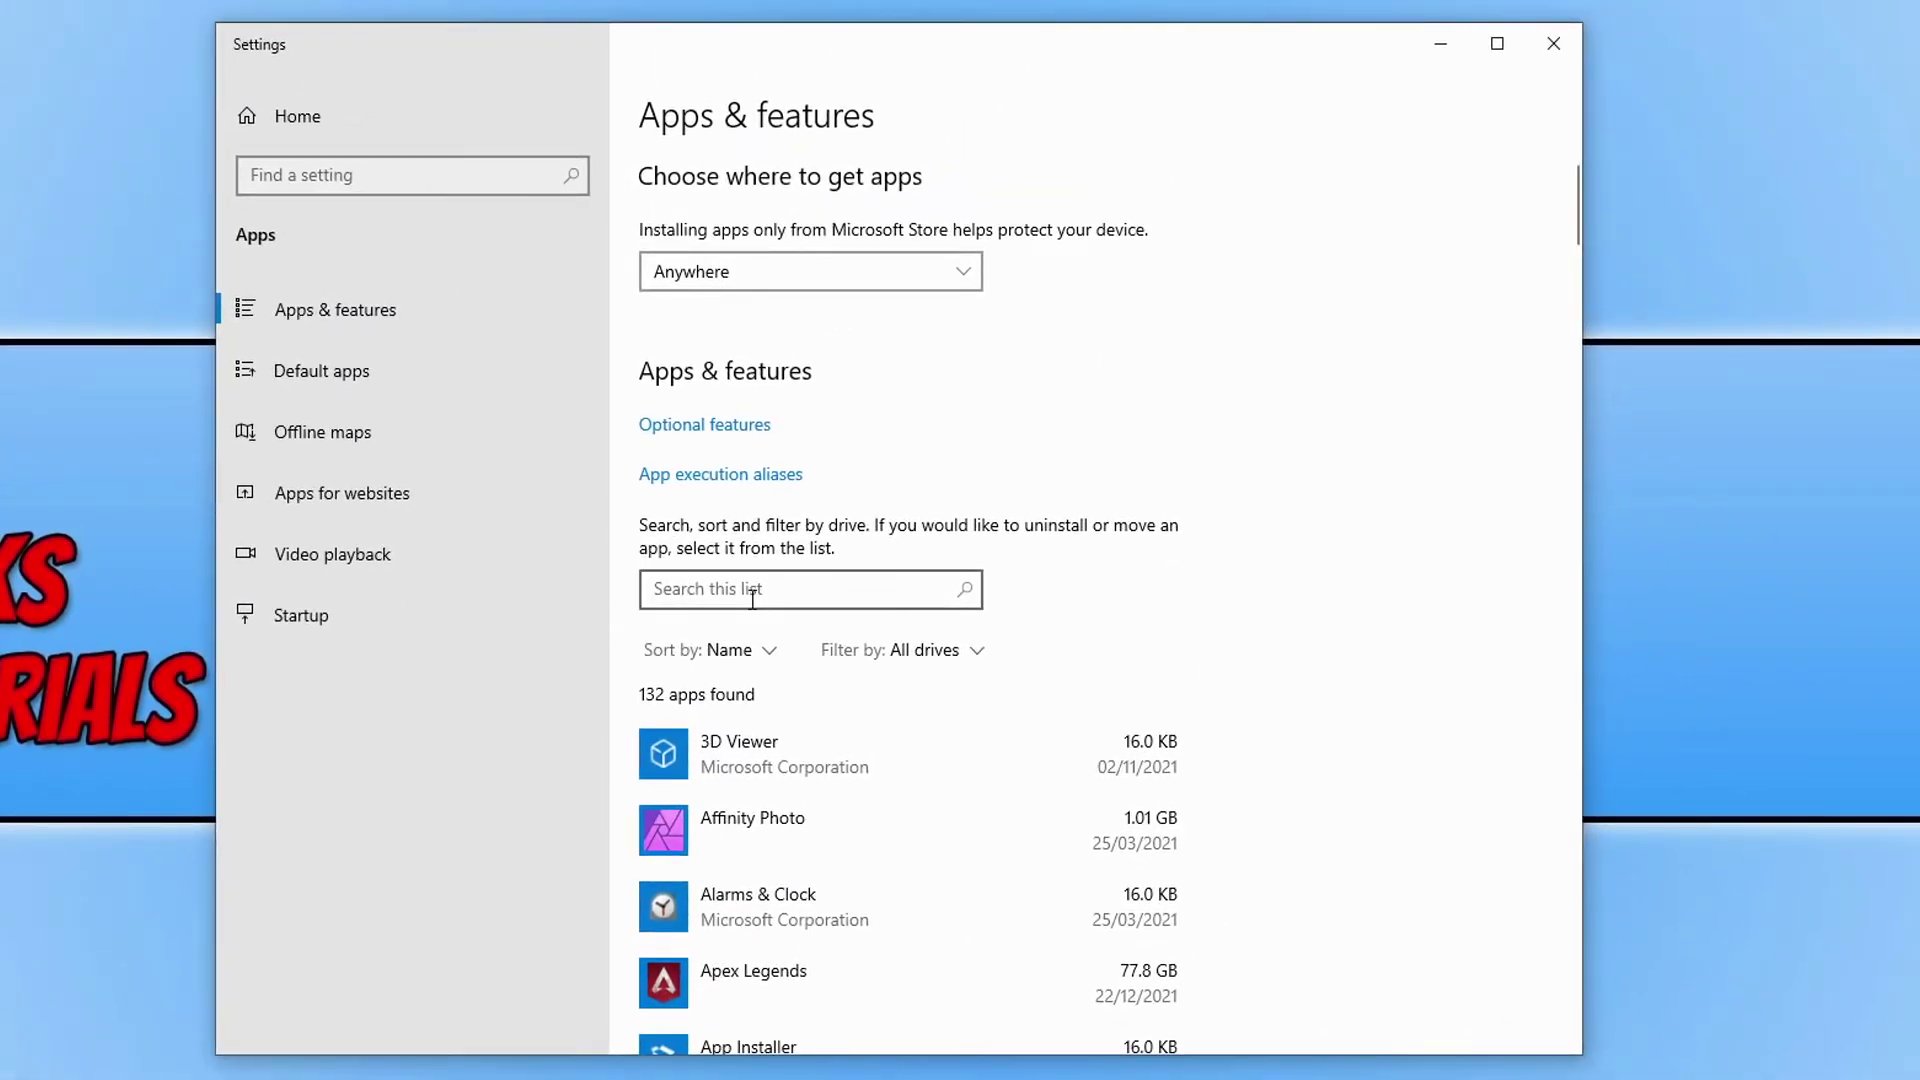
{"action": "left_click", "coordinate": [752, 592]}
{"action": "type", "text": "razer"}
{"action": "left_click", "coordinate": [936, 742]}
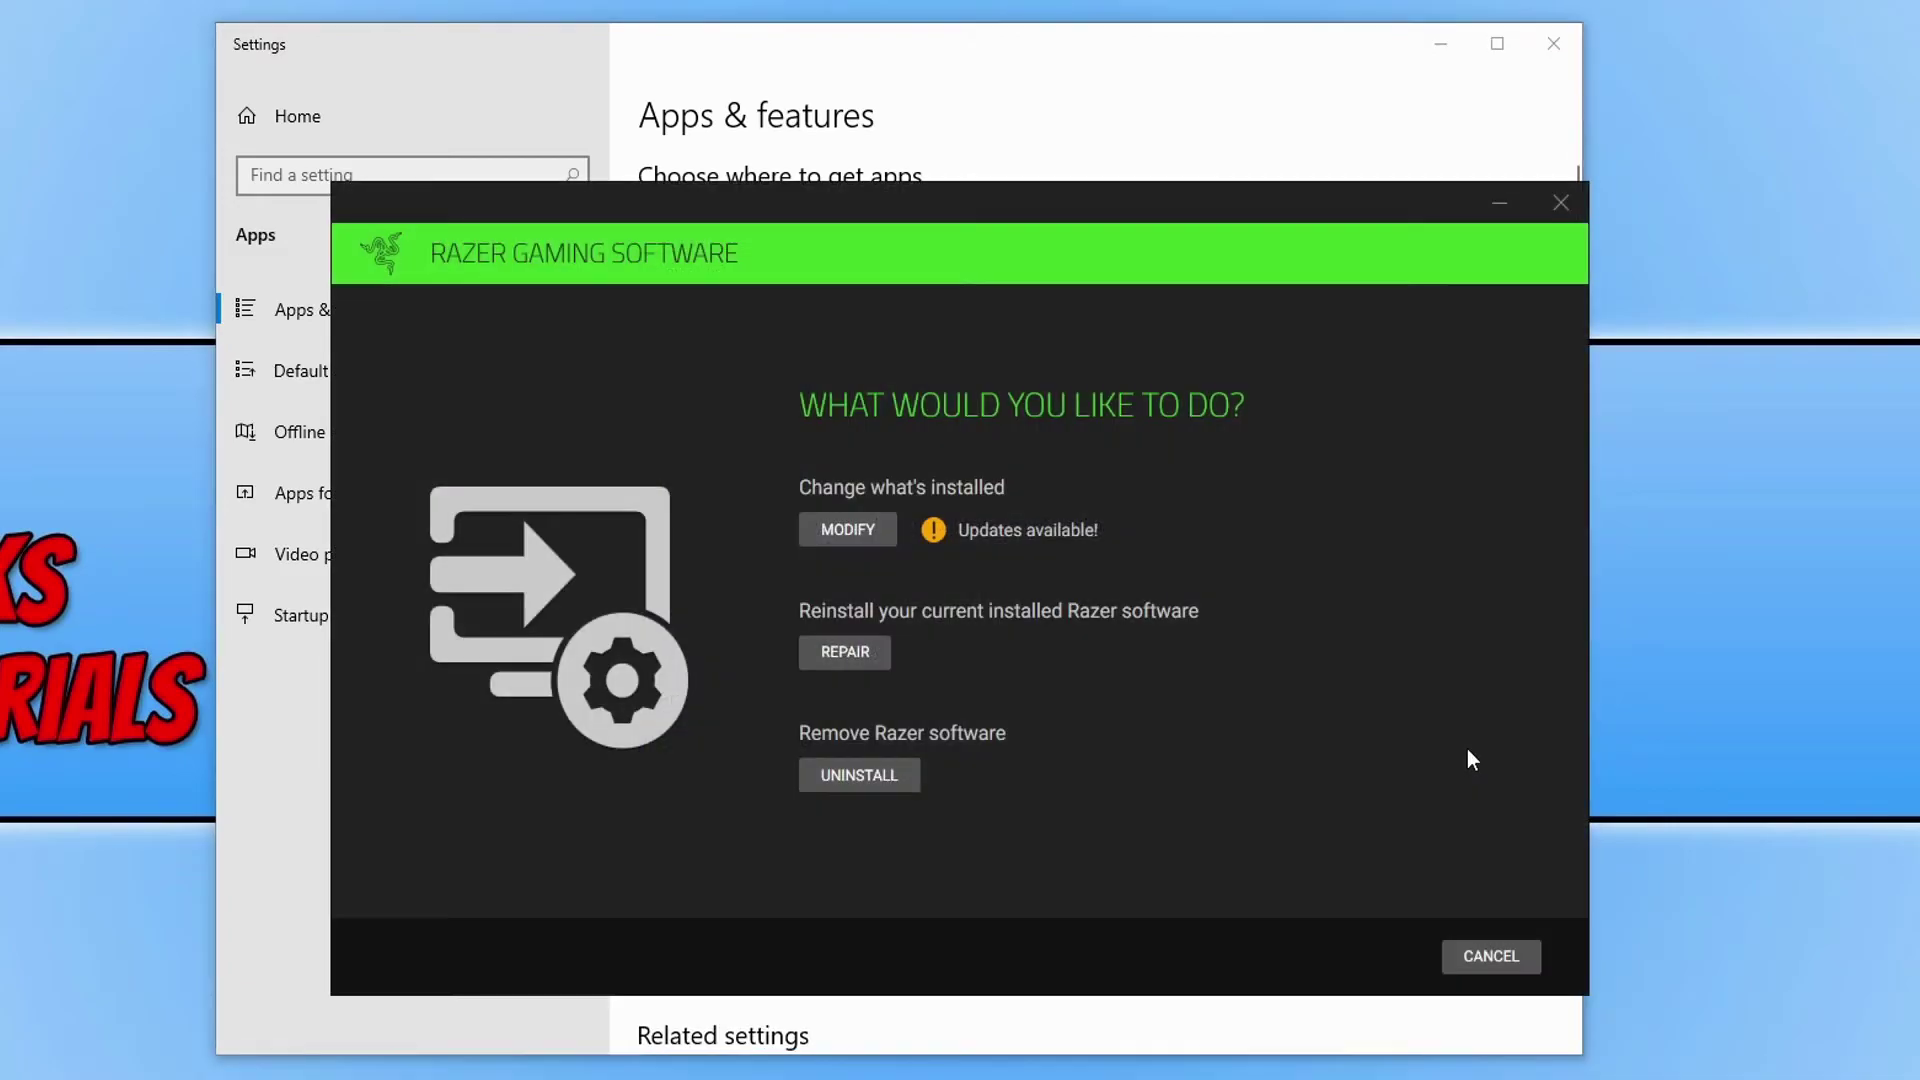
{"action": "left_click", "coordinate": [856, 654]}
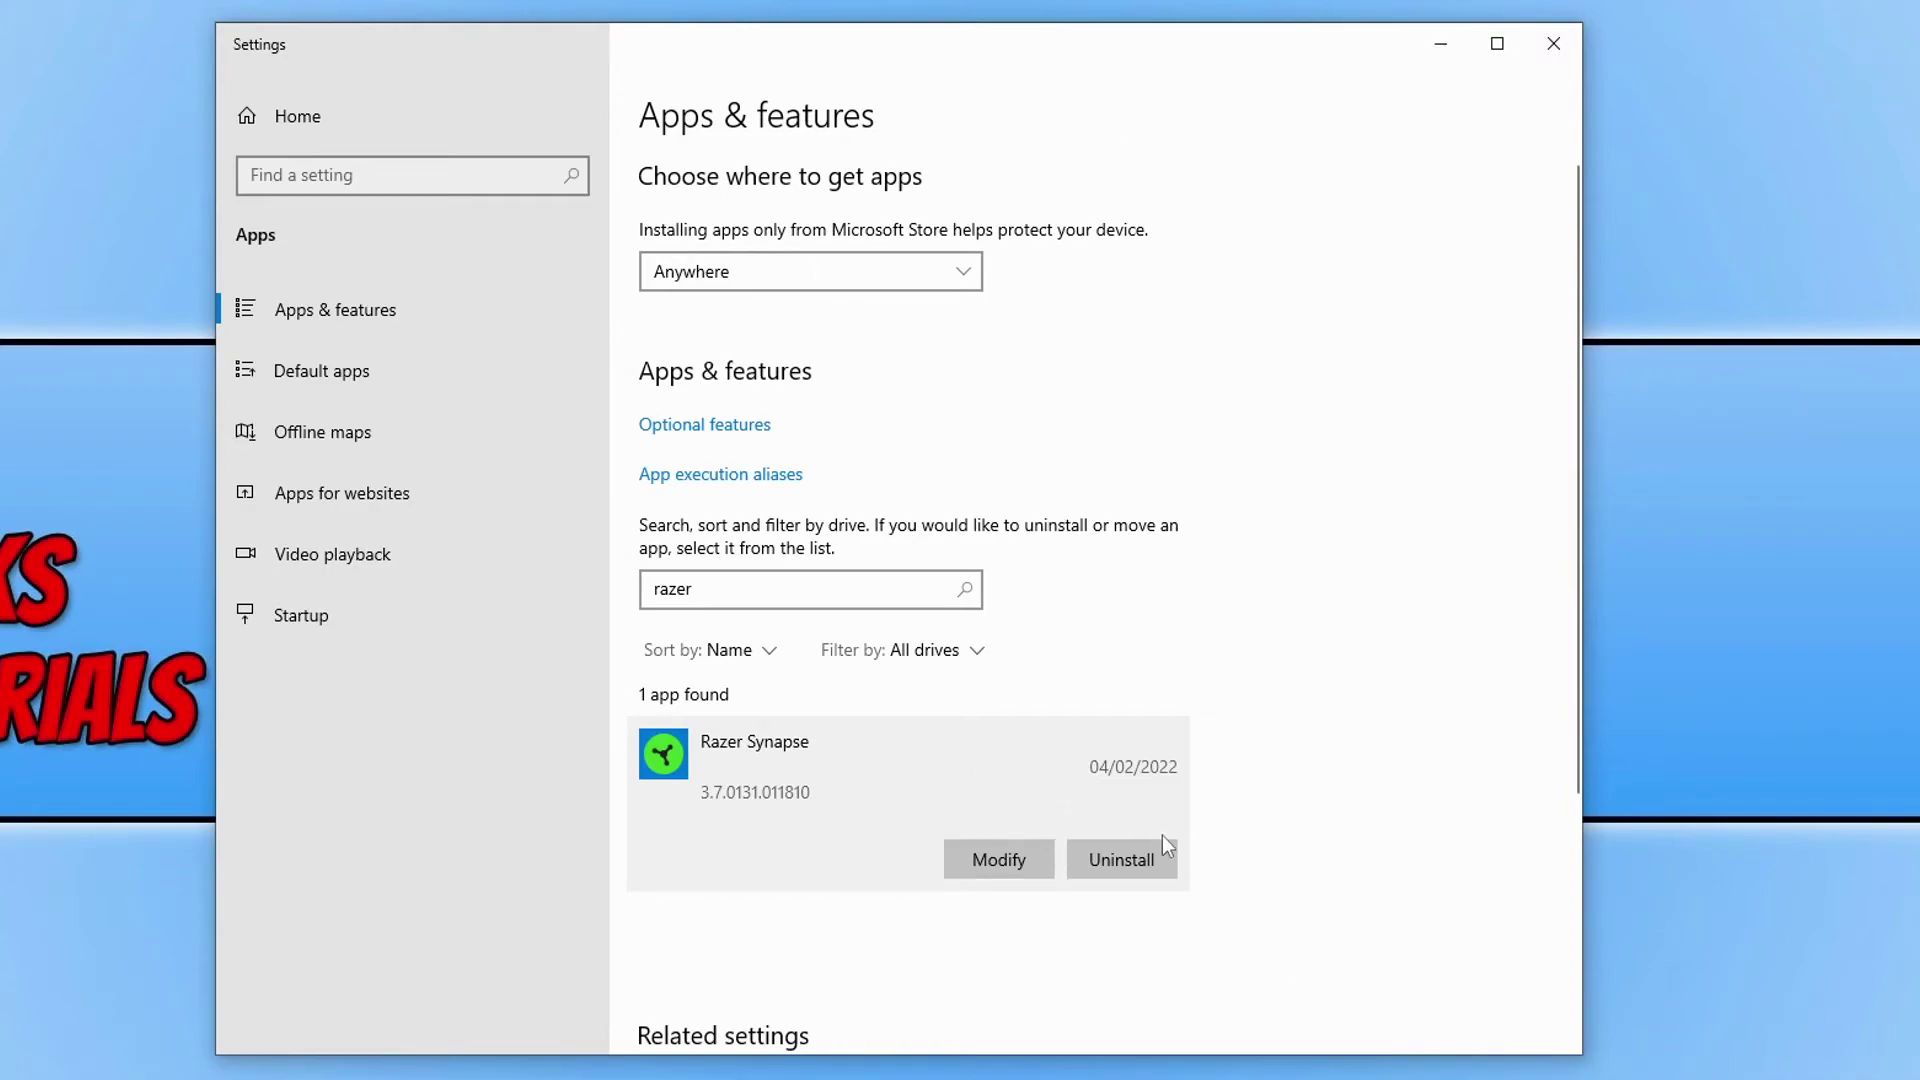
- Uninstall Razer Synapse from Settings and choose to remove it in the Razer setup window
{"action": "left_click", "coordinate": [1150, 858]}
{"action": "left_click", "coordinate": [1264, 797]}
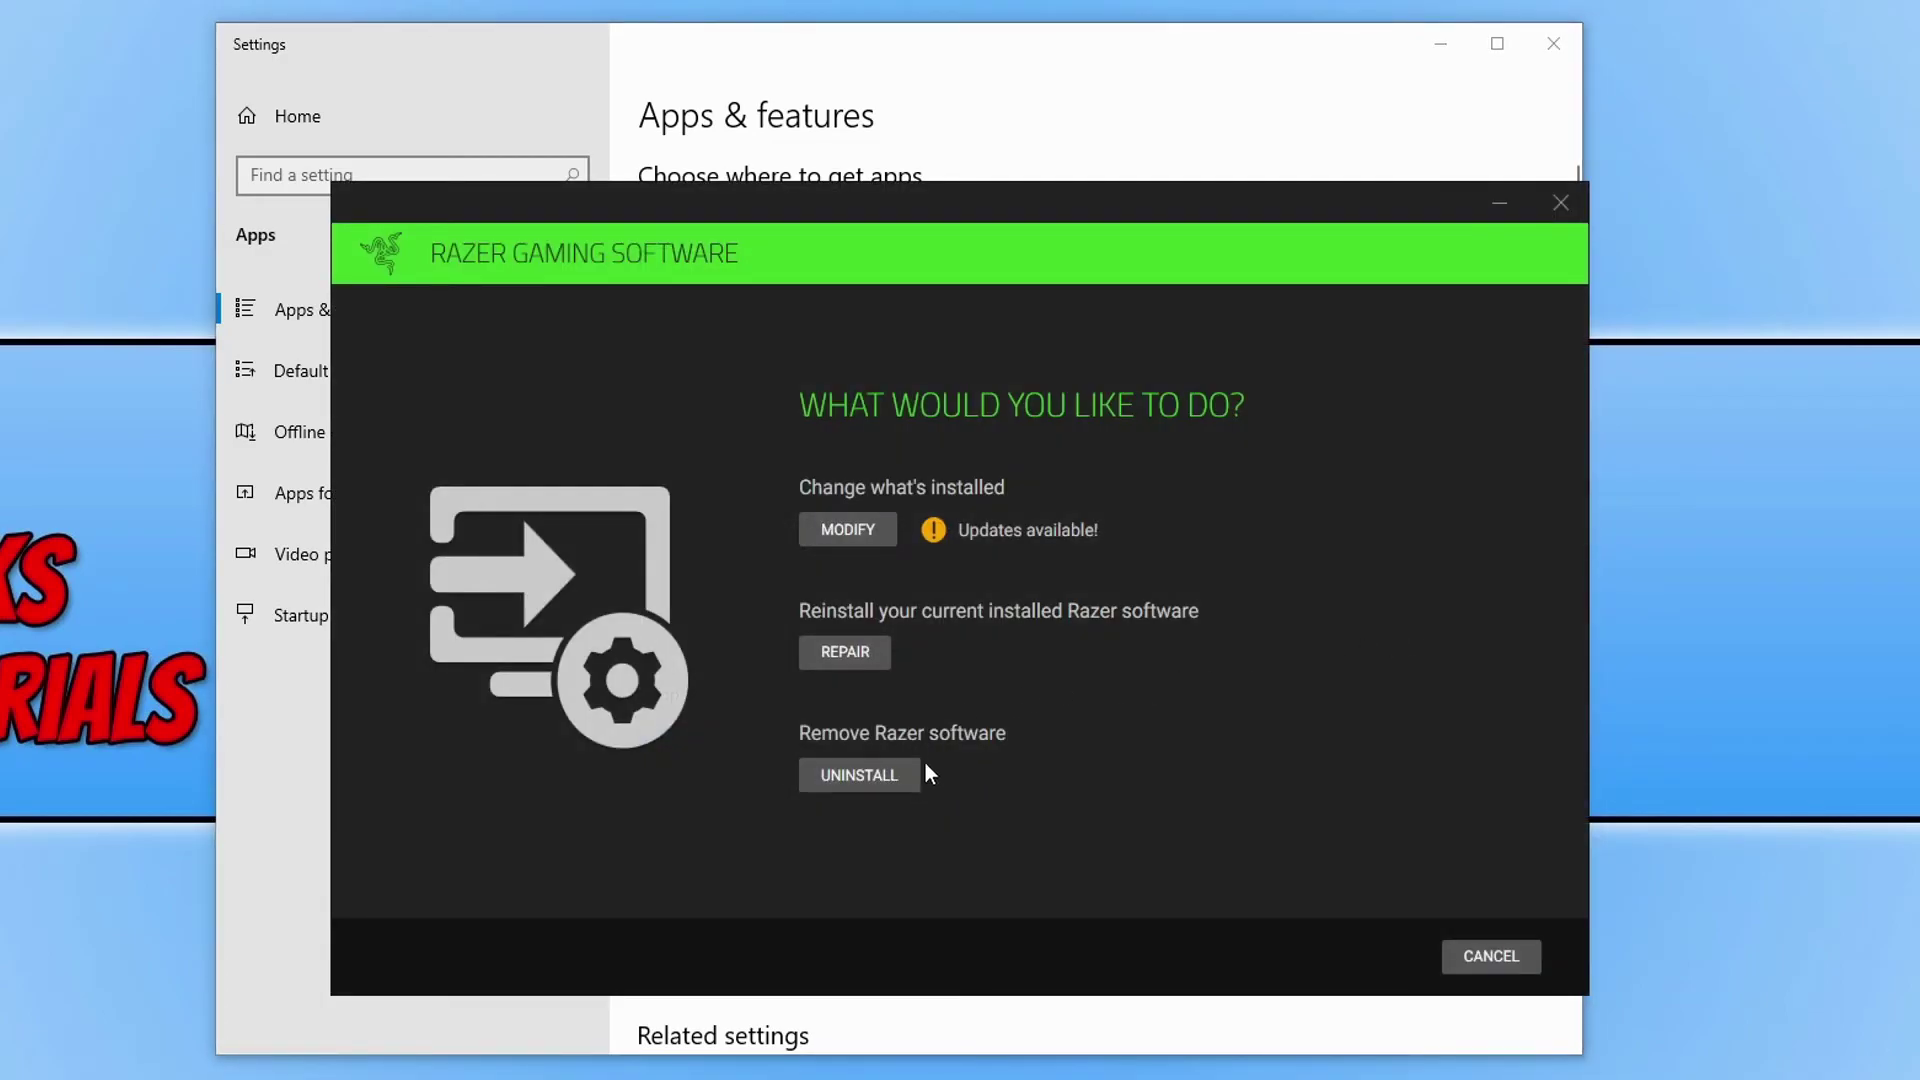
{"action": "left_click", "coordinate": [892, 774]}
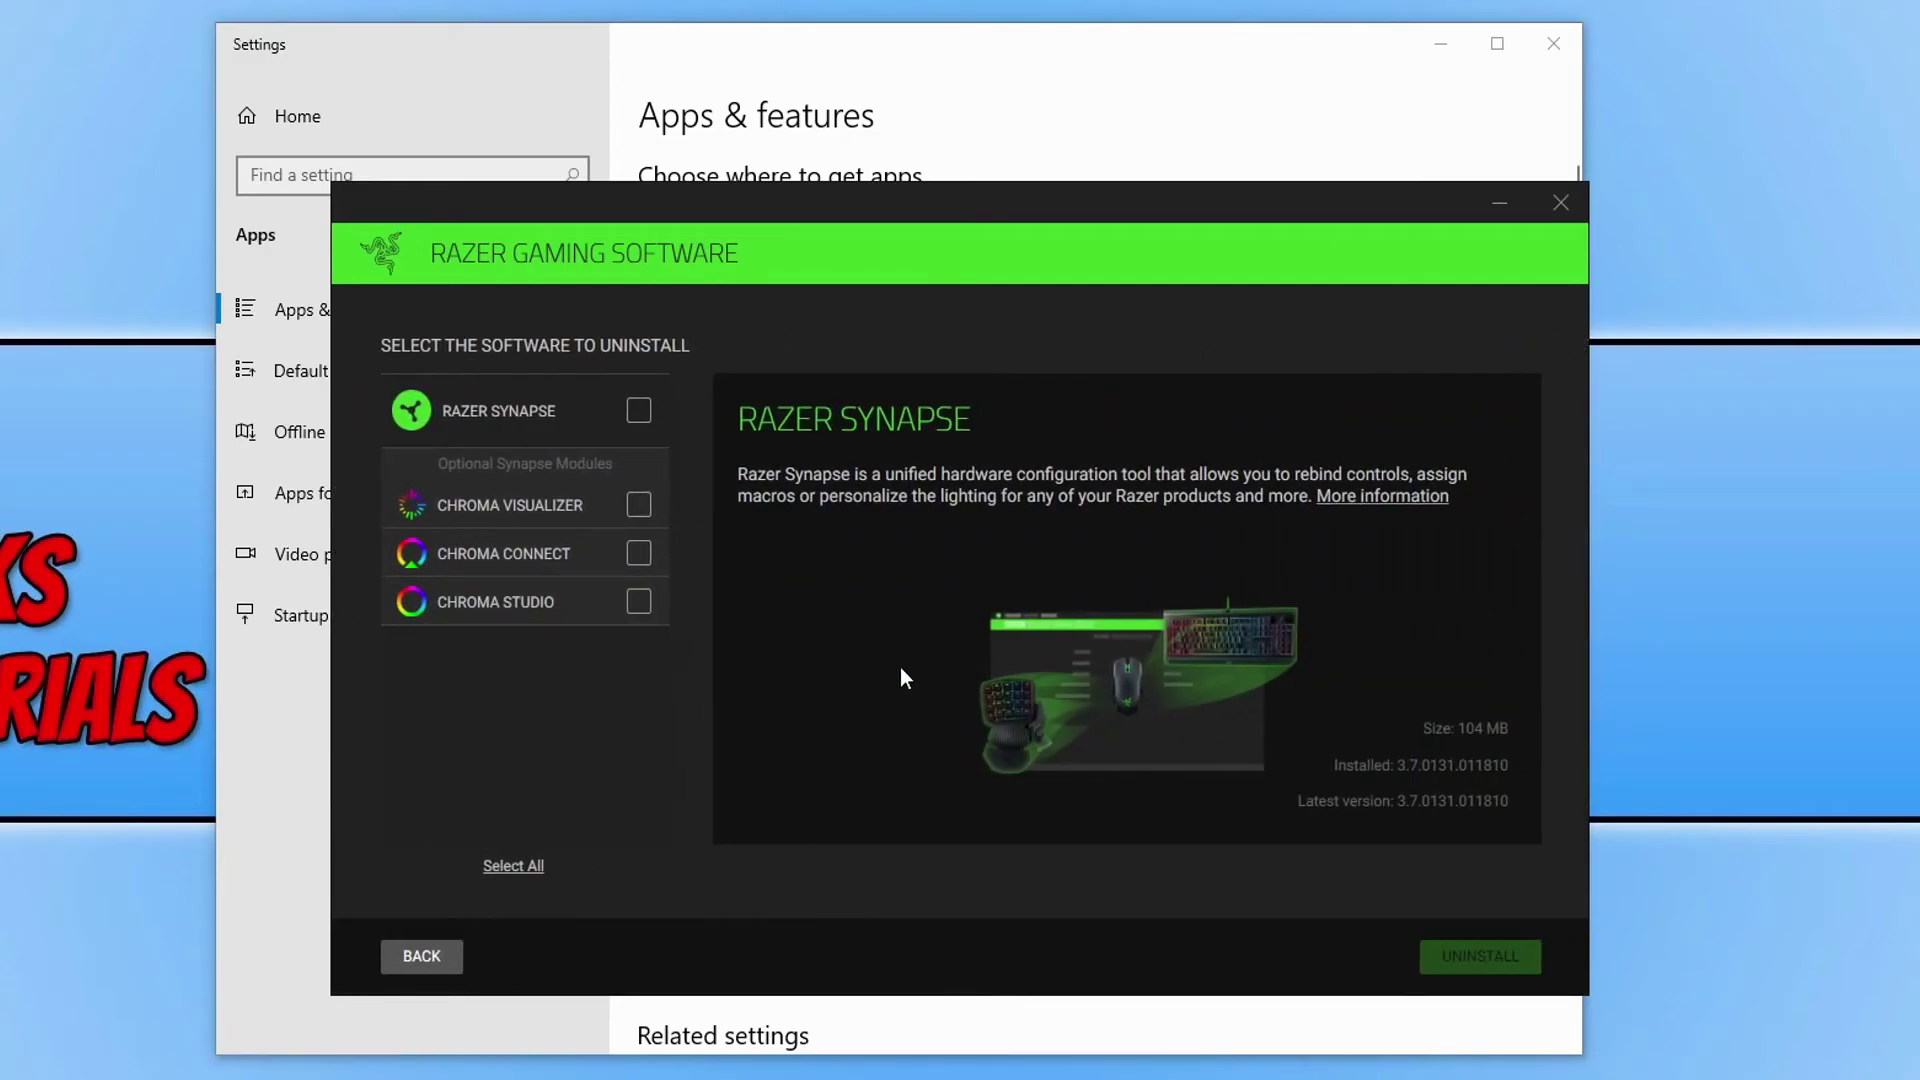
- Select Razer Synapse with Chroma Visualizer, Connect and Studio, then confirm uninstalling them
{"action": "left_click", "coordinate": [634, 414]}
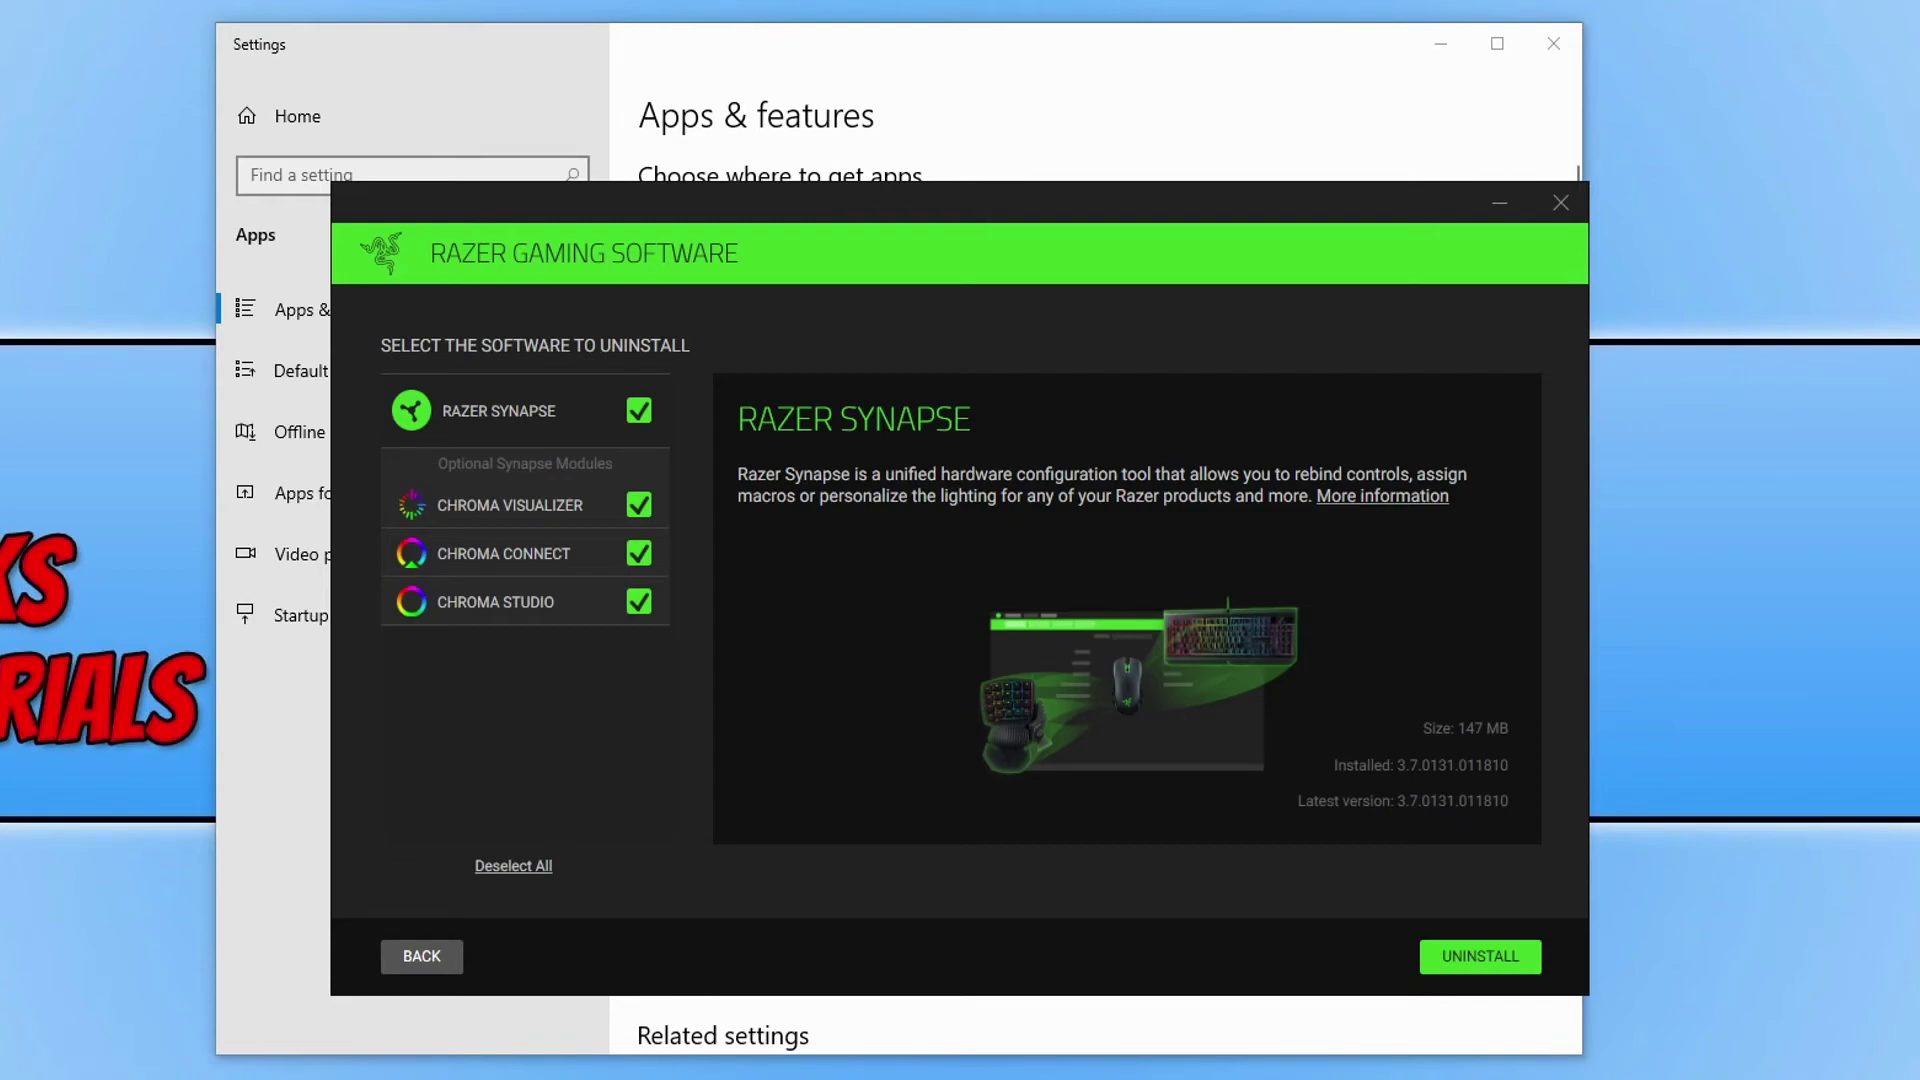
{"action": "left_click", "coordinate": [1496, 962]}
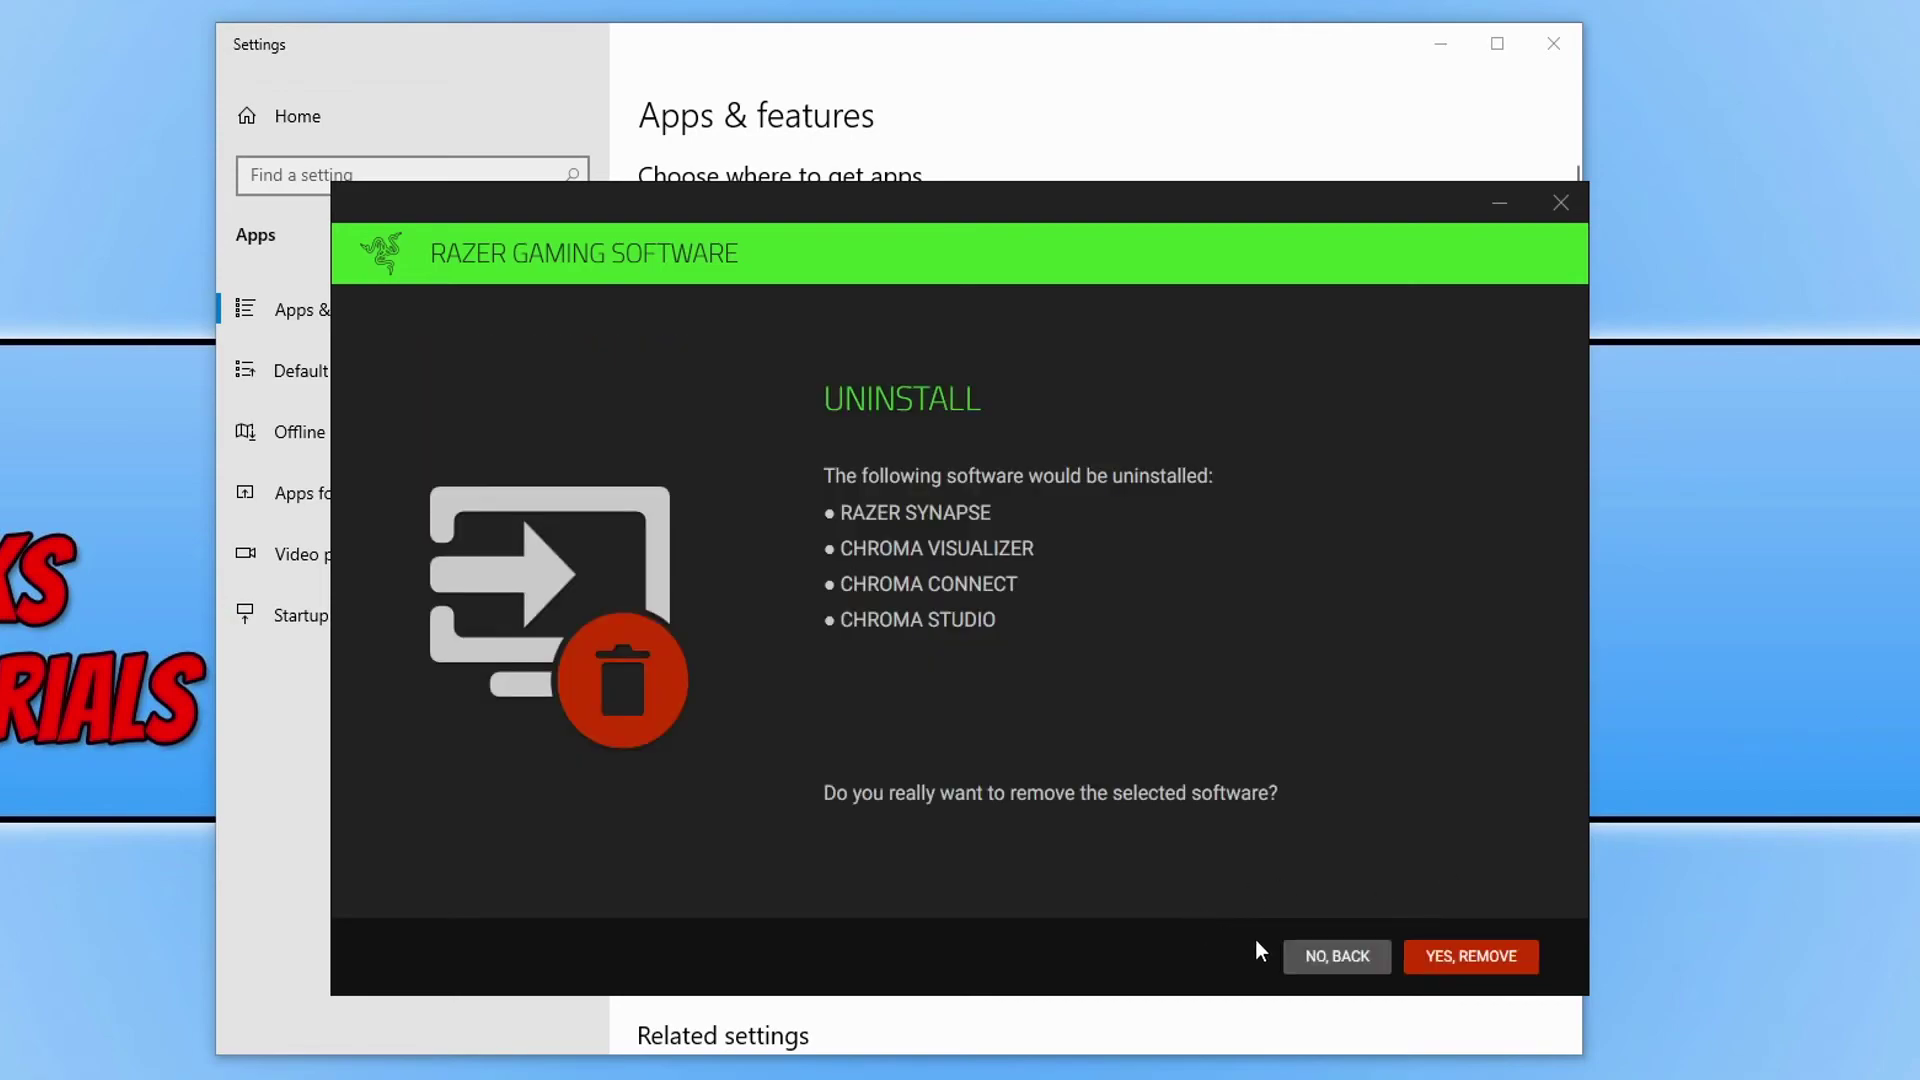
{"action": "left_click", "coordinate": [1458, 960]}
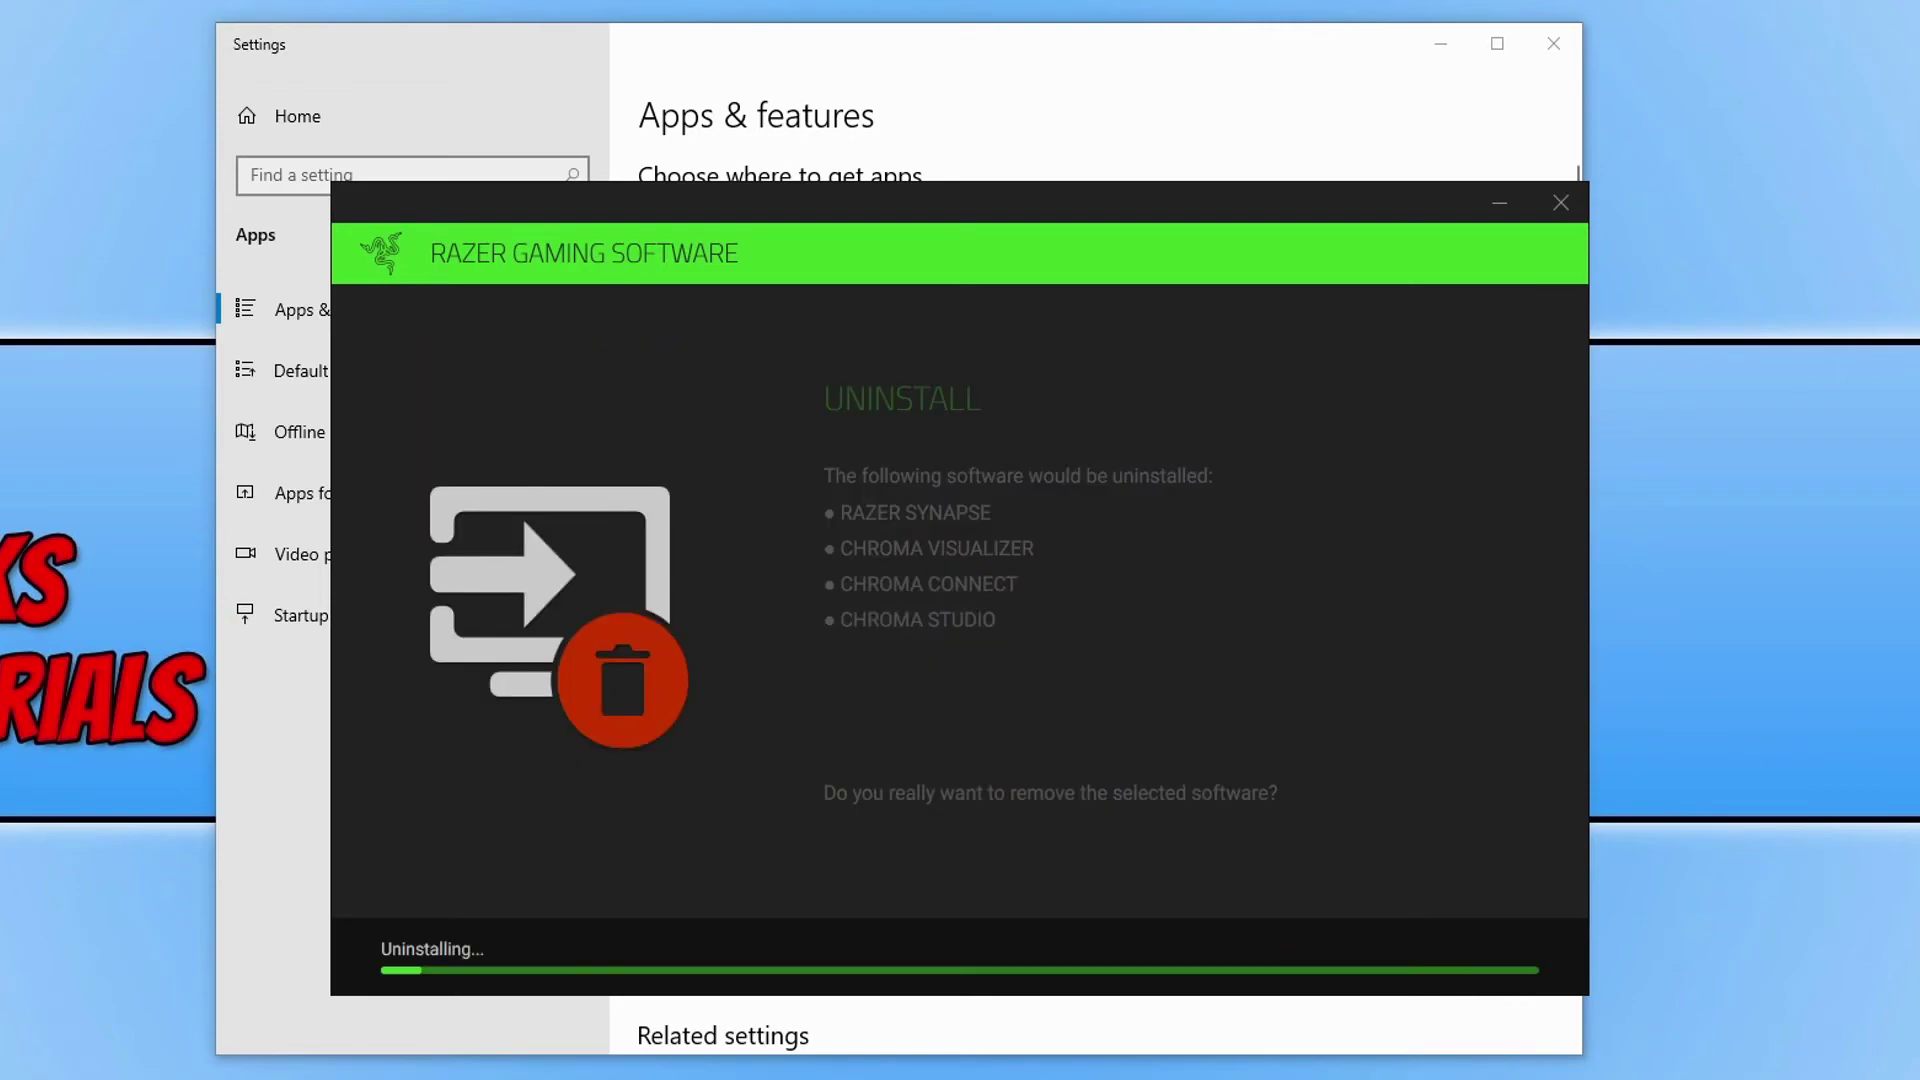